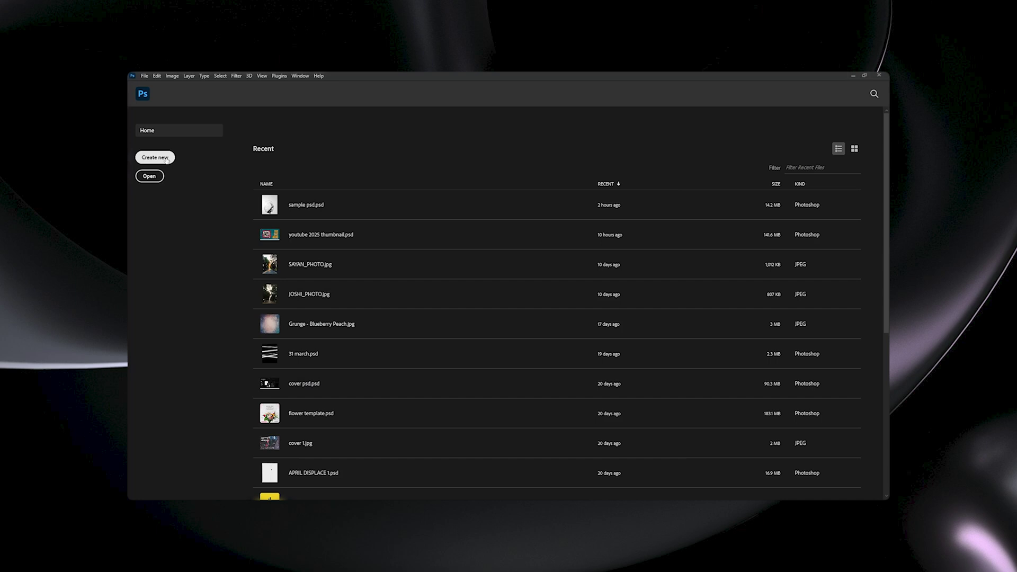
- Create a portrait document of 1080 x 1350 px at 72 ppi with an artboard and a black background
left_click(166, 160)
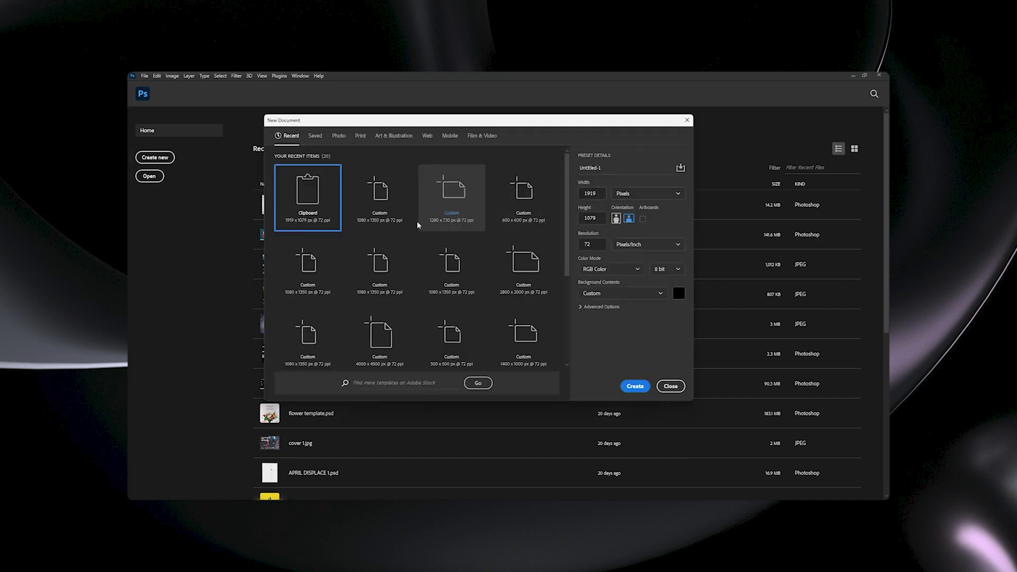
left_click(403, 212)
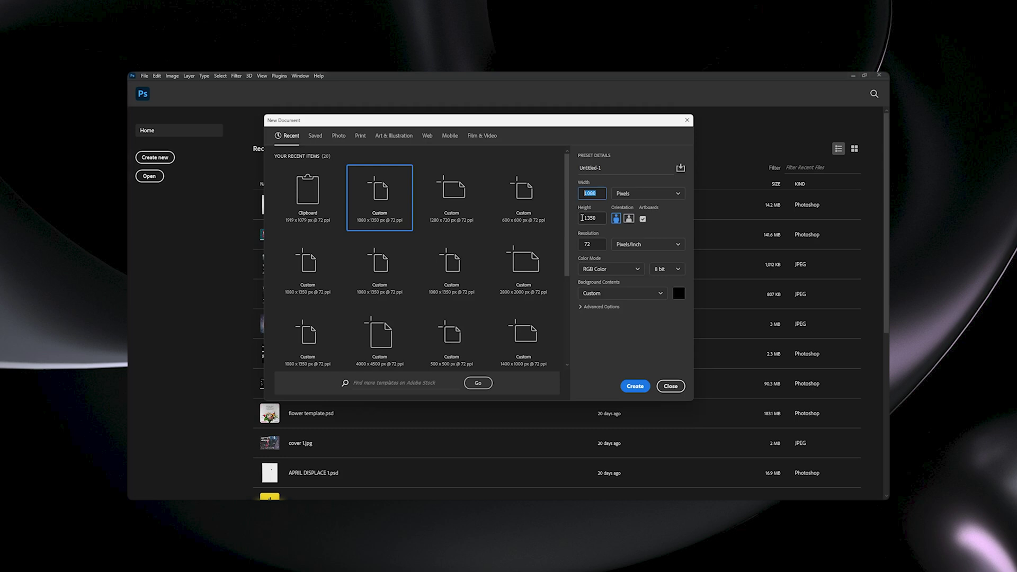
key("Tab")
left_click(594, 243)
double_click(594, 243)
left_click(678, 293)
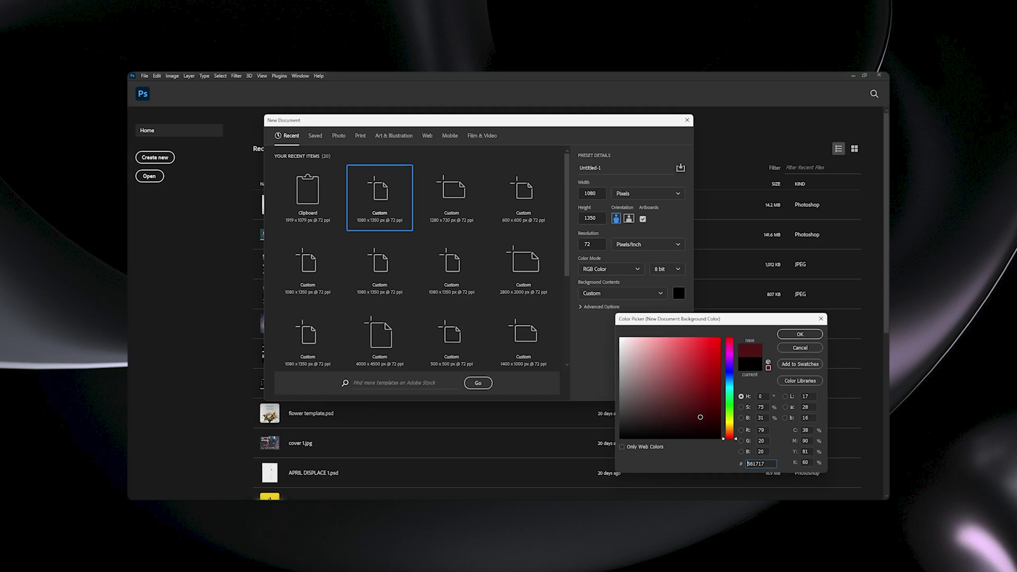
left_click_drag(715, 444, 723, 440)
left_click(801, 335)
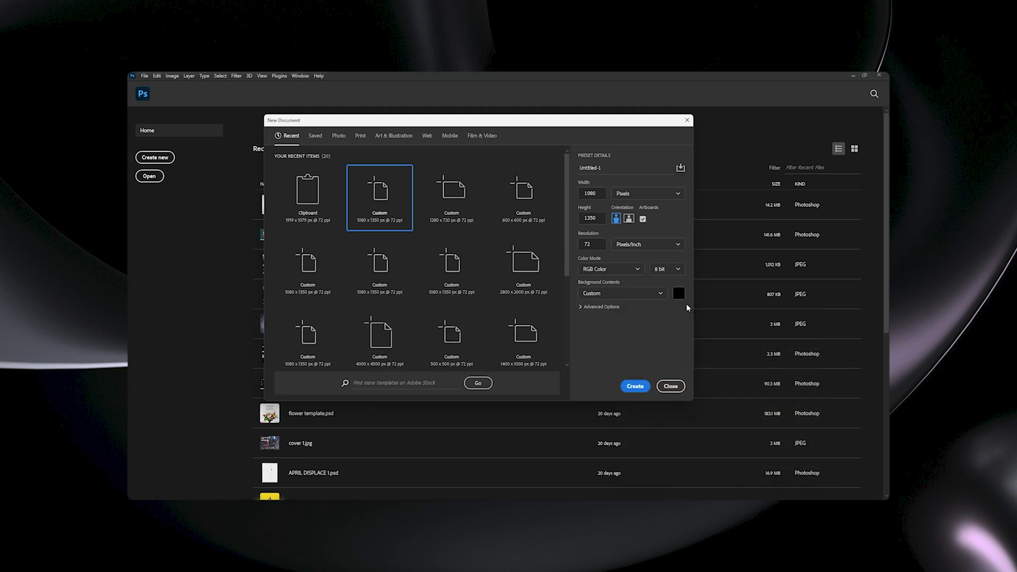
left_click(635, 384)
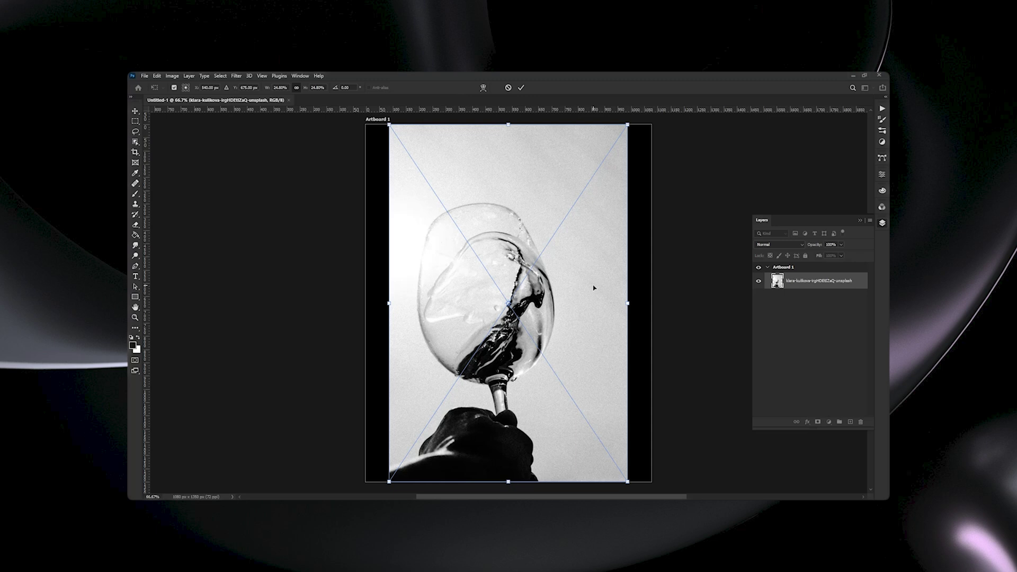
- Scale the placed wine glass photo to about 1329 px wide so it fills the artboard and extends past its right edge
left_click_drag(629, 303, 652, 304)
key("ctrl+z")
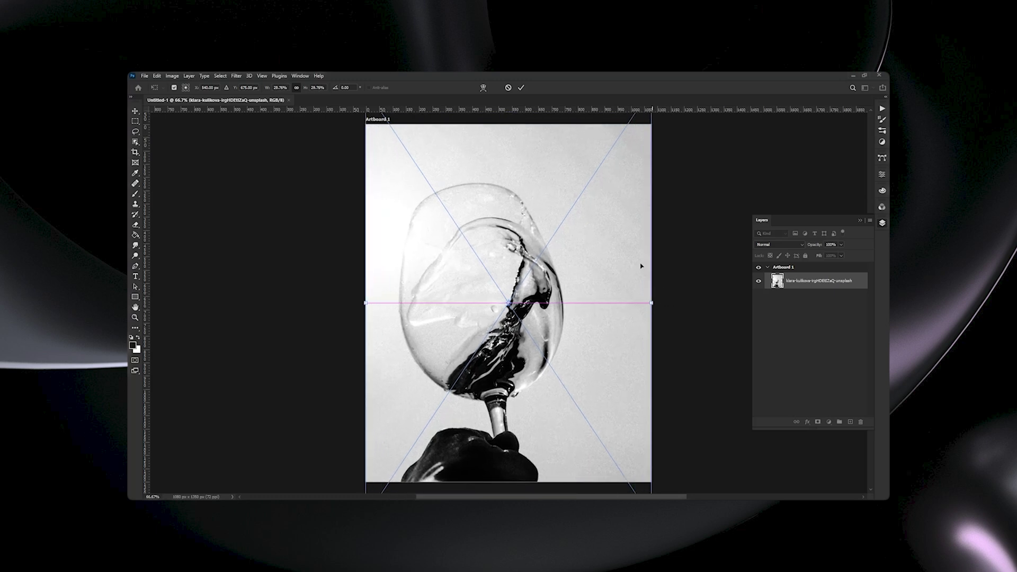
left_click(521, 87)
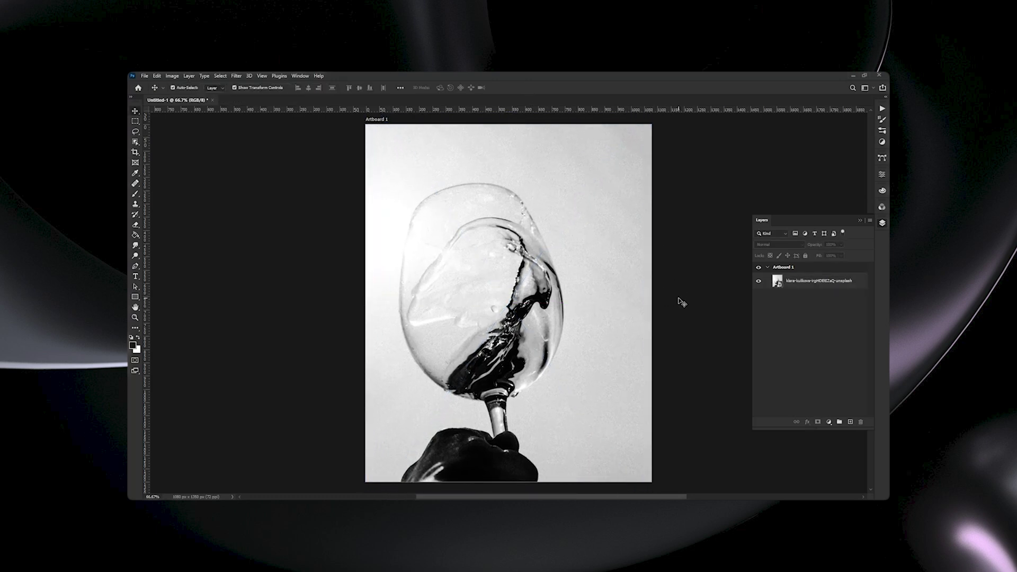
left_click_drag(653, 303, 717, 301)
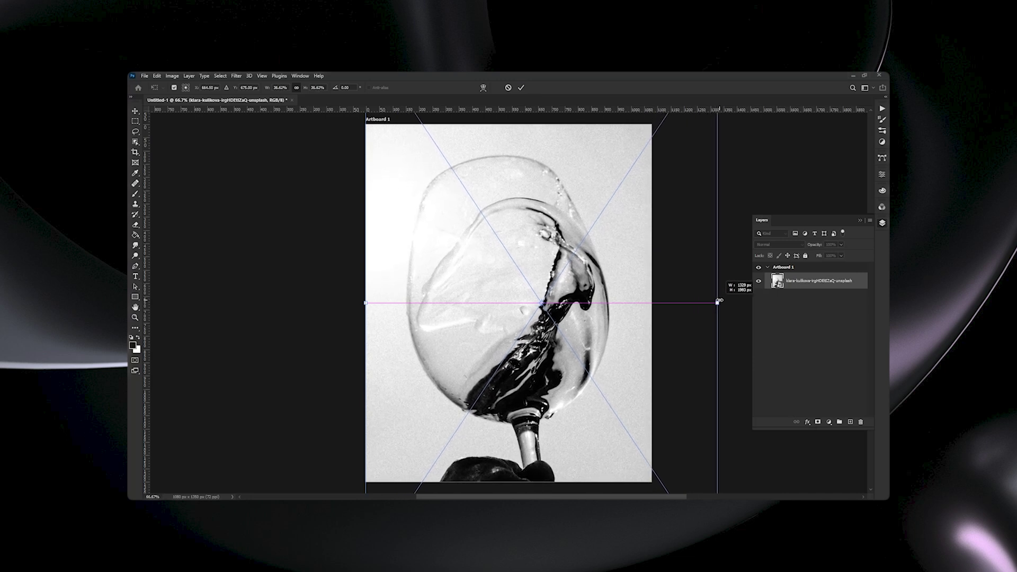
key("Return")
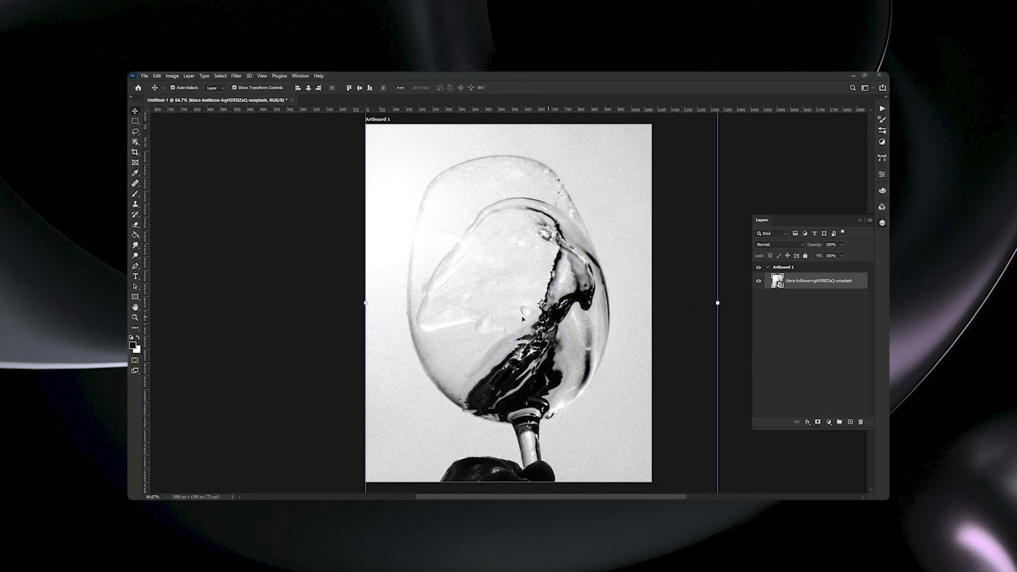
- Shift the wine glass photo slightly down and turn it into a pixel layer cropped to the artboard
left_click(326, 321)
left_click_drag(521, 301, 523, 326)
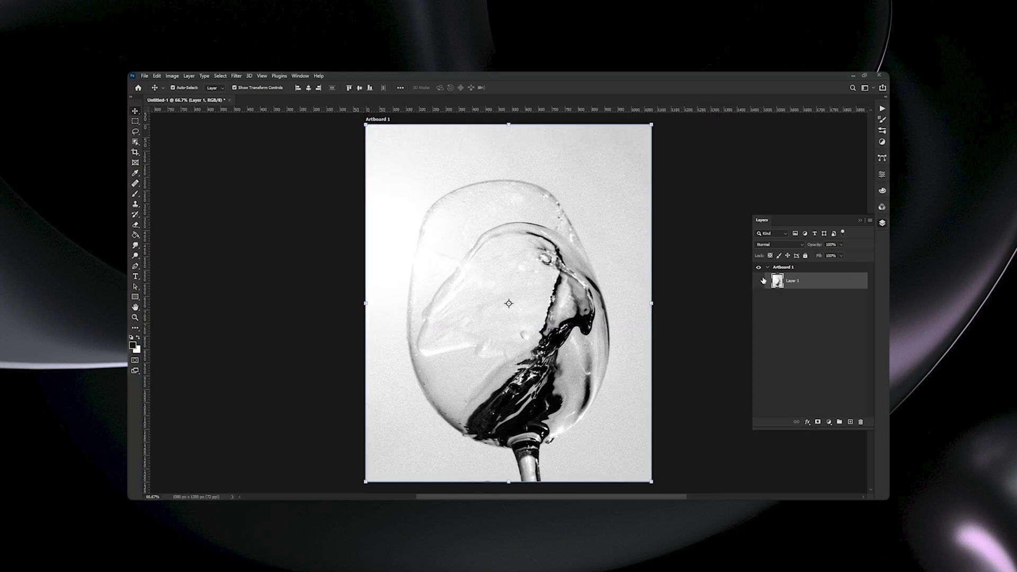
left_click(758, 281)
left_click(759, 281)
left_click(696, 296)
left_click(699, 299)
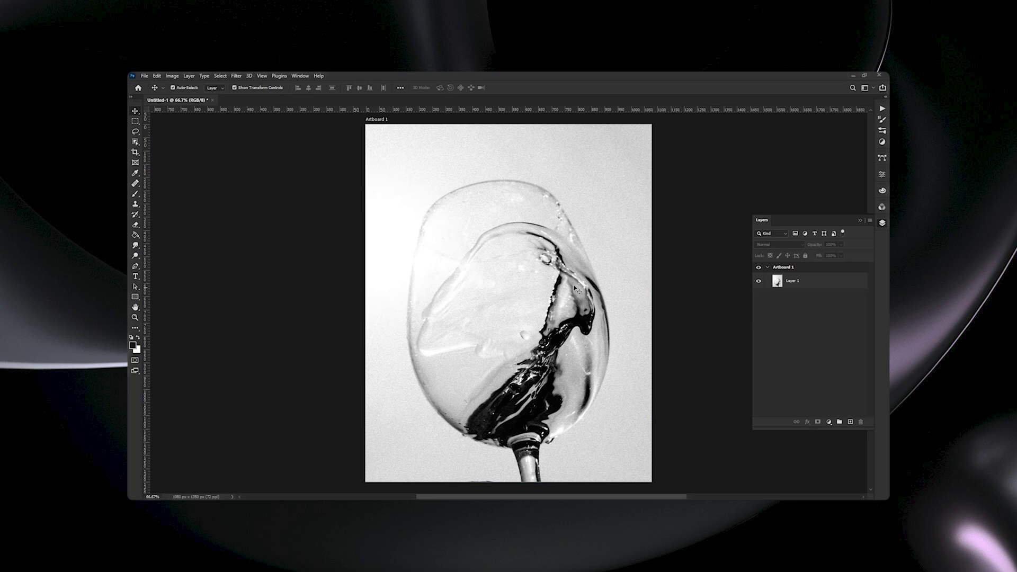
- Set up the Horizontal Type tool with the Helvetica Compressed font and black (000000) as the text color
left_click(137, 278)
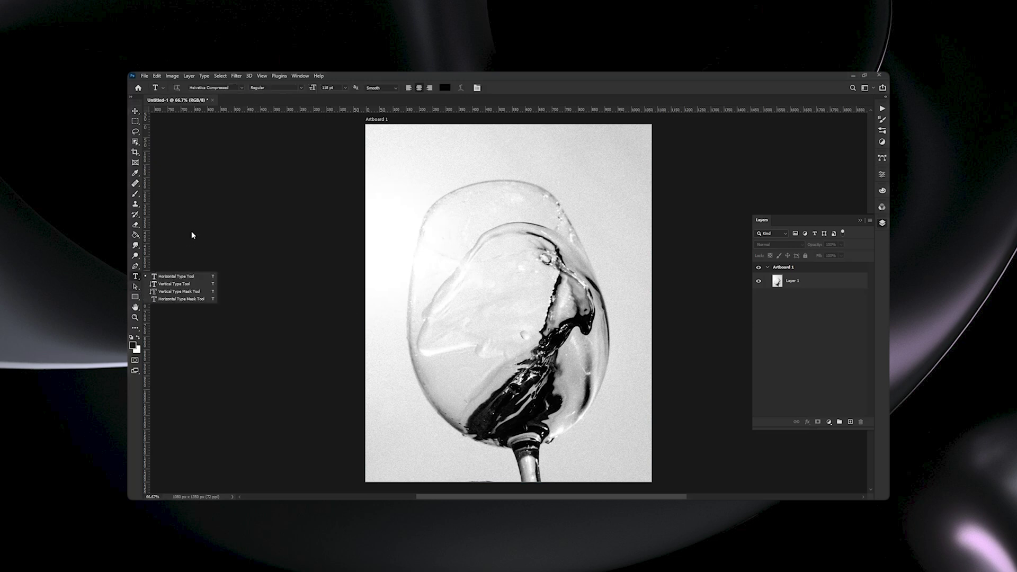
left_click(233, 88)
left_click(233, 88)
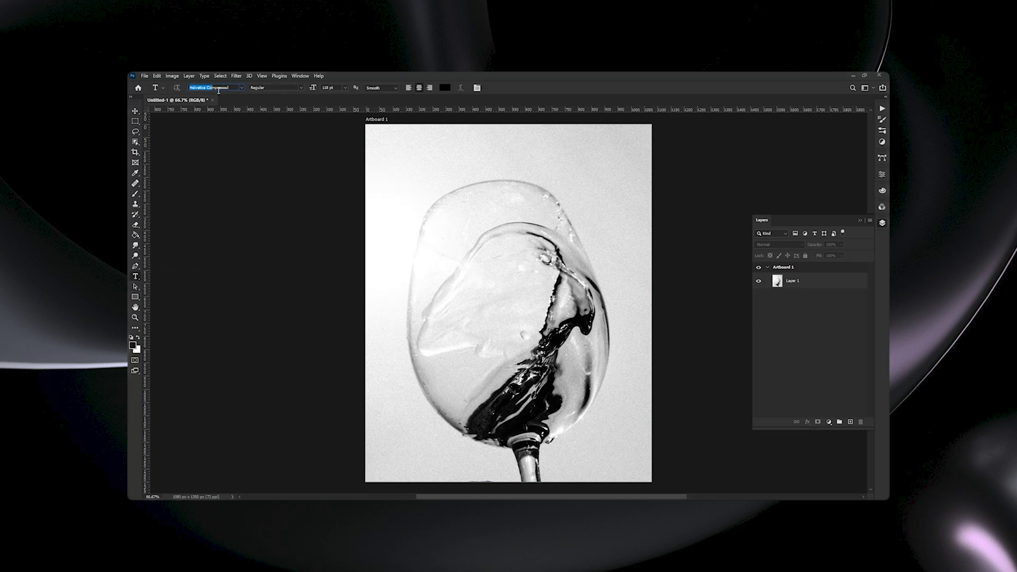
left_click(444, 88)
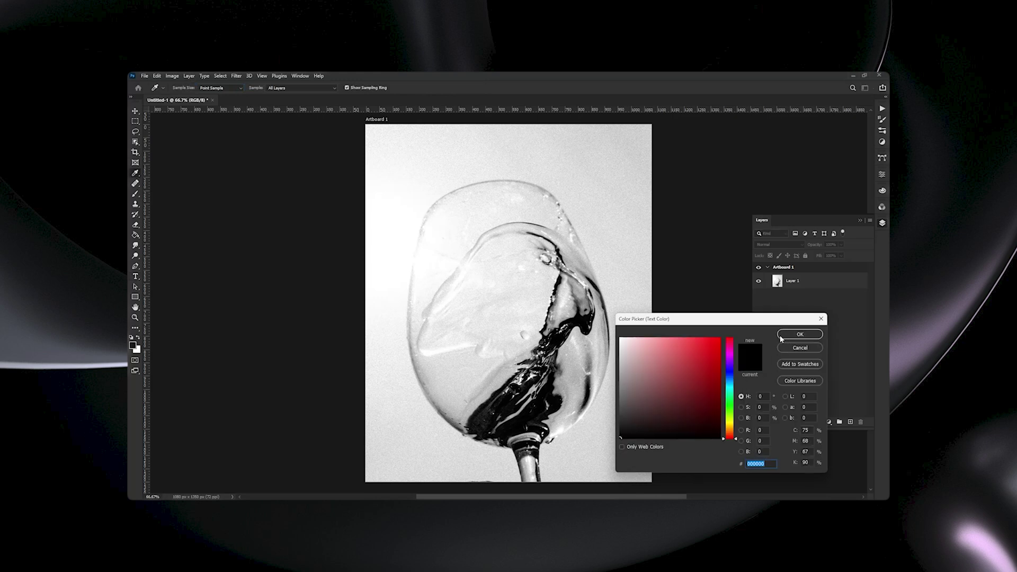
left_click(785, 334)
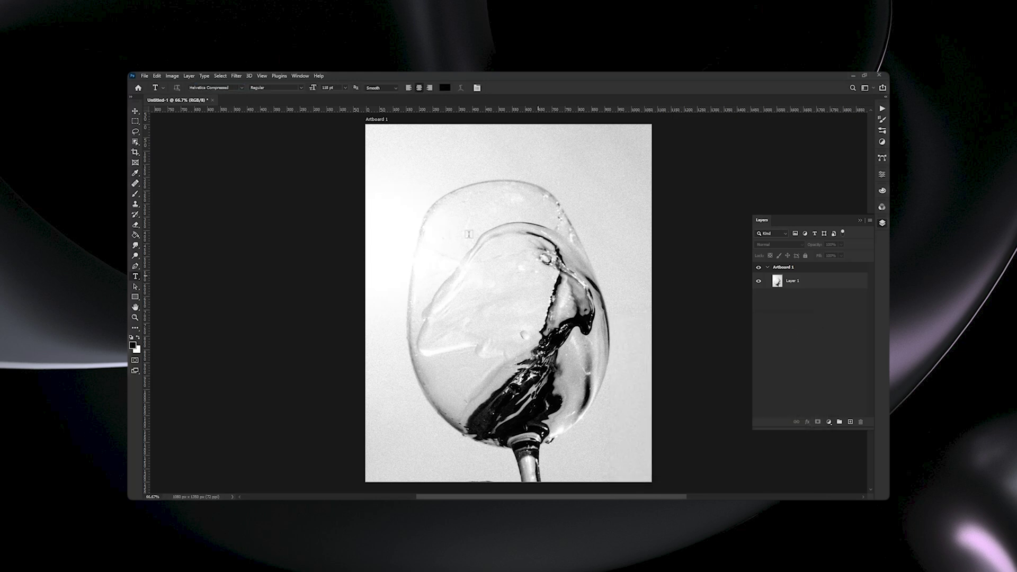
- Add the heading "MENTALY SPIRALING" on two lines in the upper part of the artboard
left_click(418, 180)
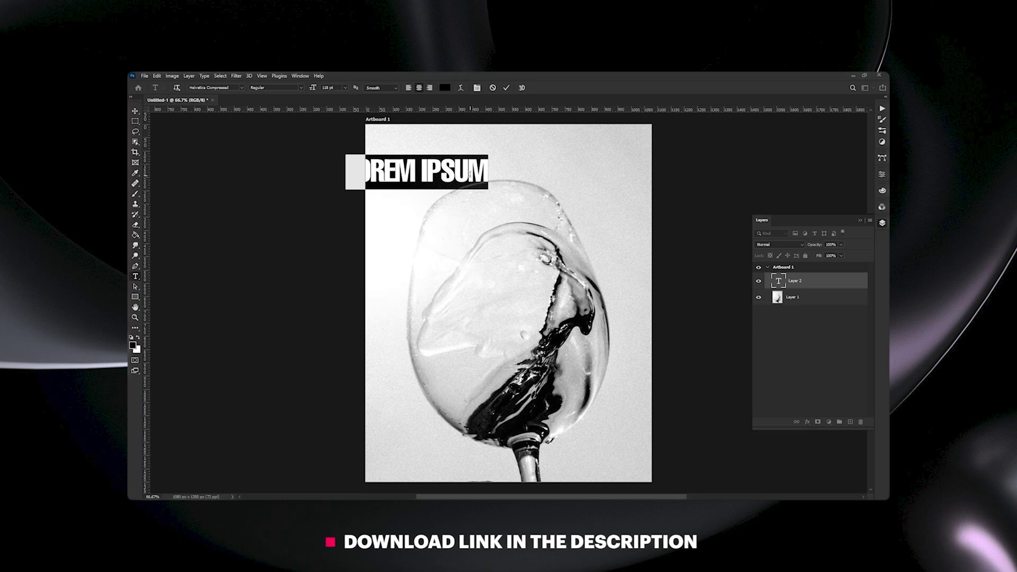
type("MEN")
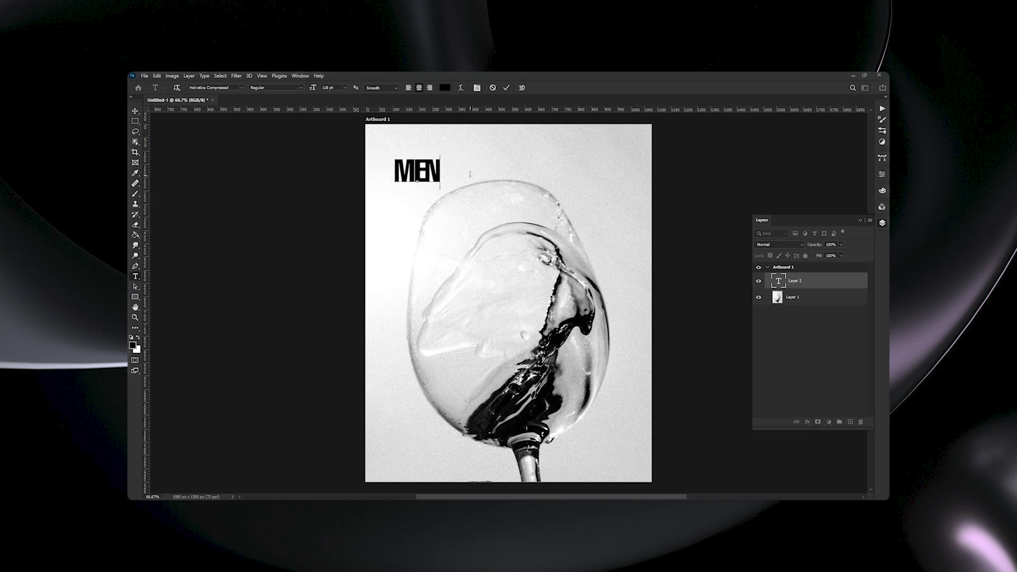
type("TAly")
key("Return")
type("spiraling")
left_click(135, 111)
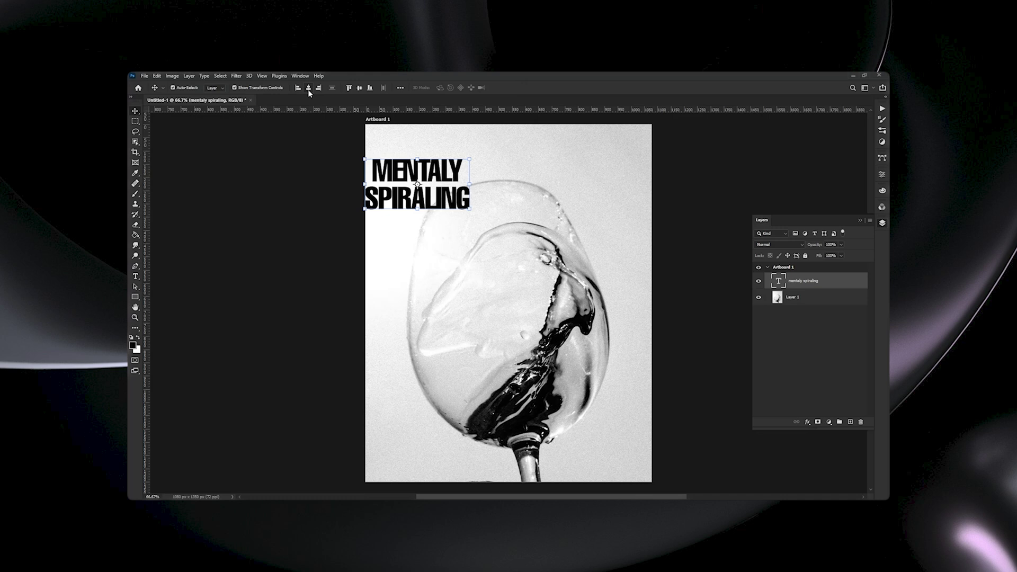
- Center the heading horizontally on the artboard and place it above the wine glass
left_click(309, 87)
left_click(360, 89)
left_click(677, 302)
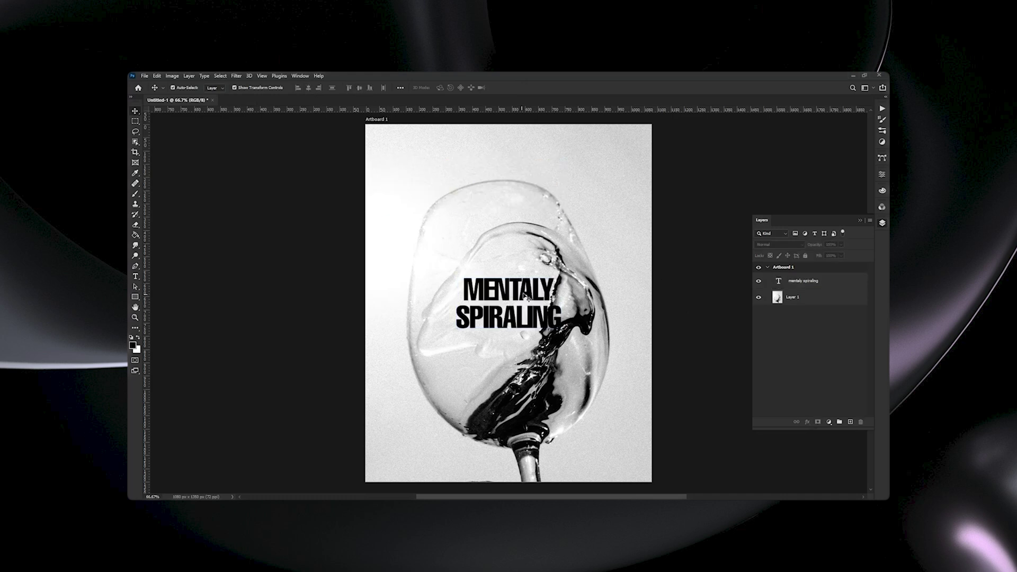
left_click_drag(531, 294, 530, 167)
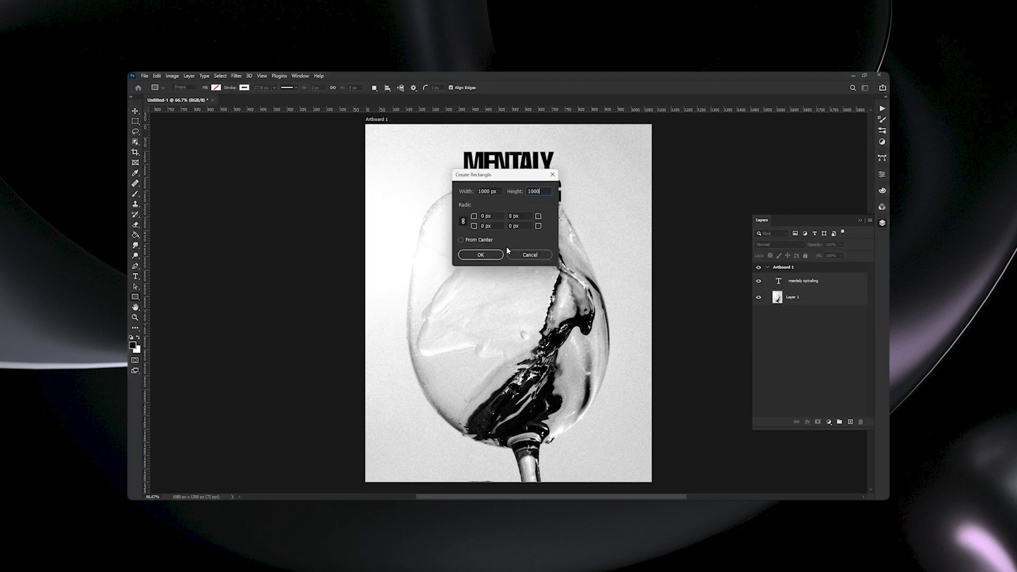
- Create a 1000 x 1000 px square and center it horizontally and vertically on the artboard
left_click(480, 254)
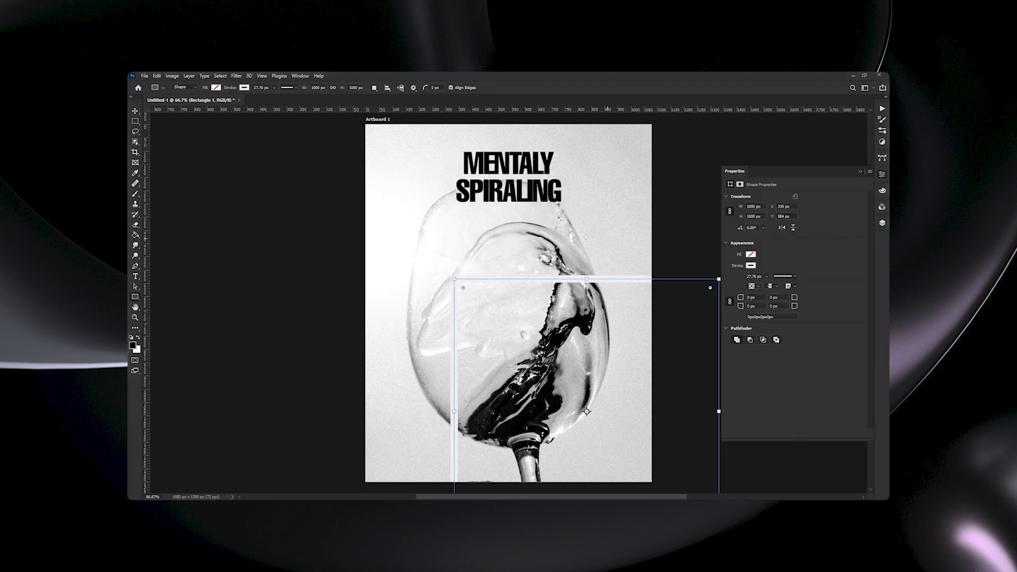
left_click(136, 111)
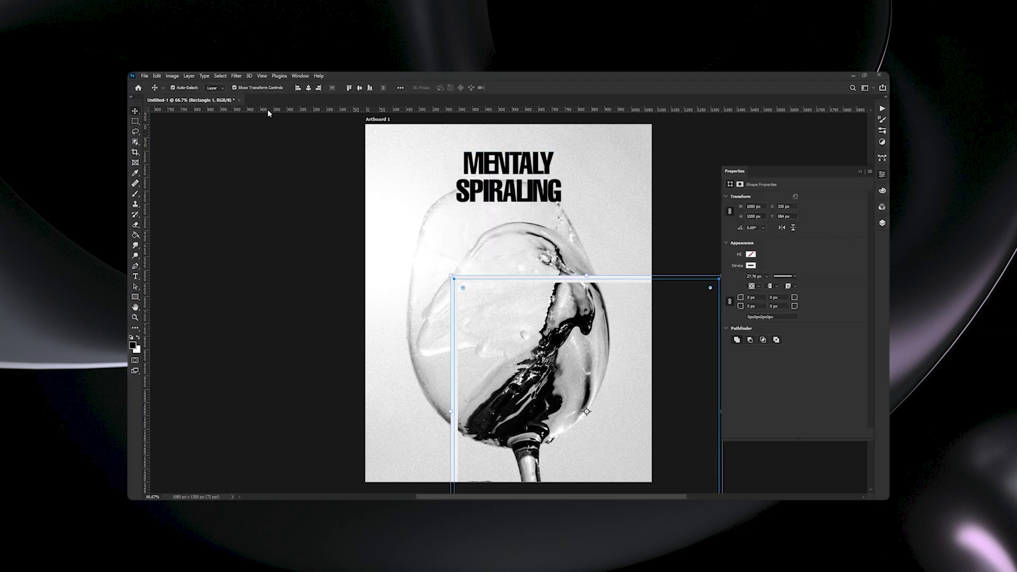
left_click(310, 87)
left_click(359, 88)
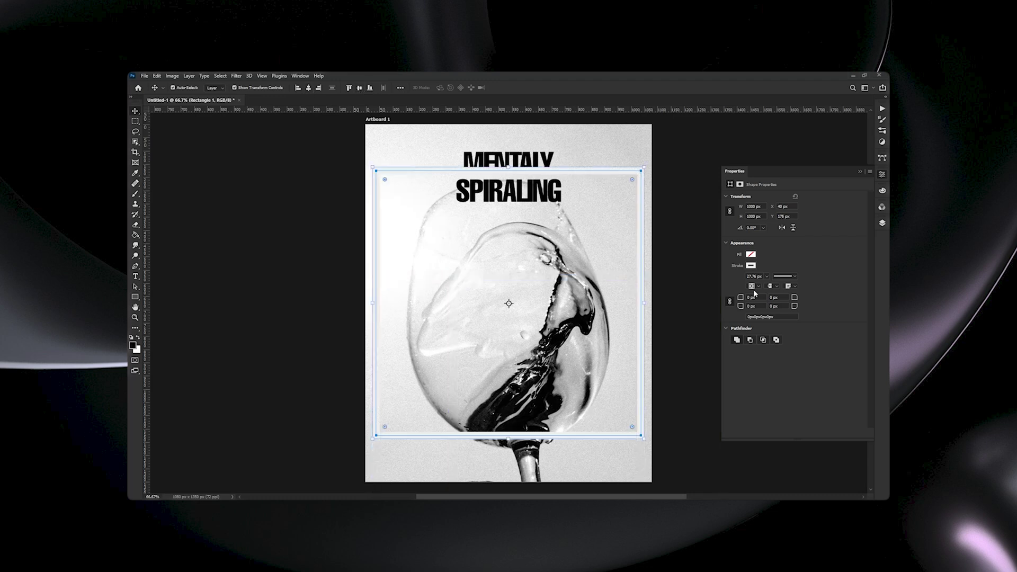
- Remove the square's stroke and fill it with the recently used light blue
left_click(751, 266)
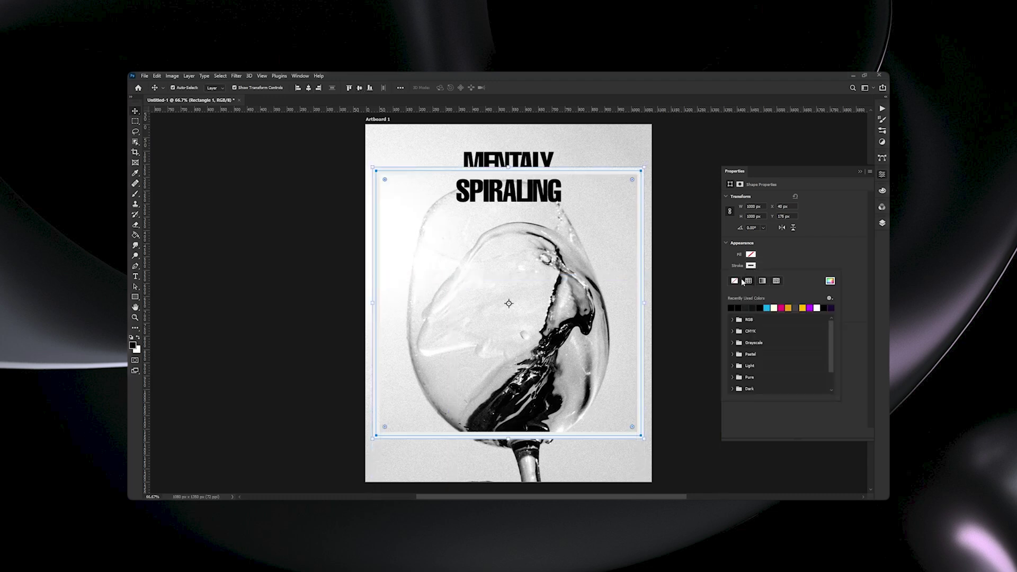
left_click(737, 281)
left_click(750, 266)
left_click(750, 256)
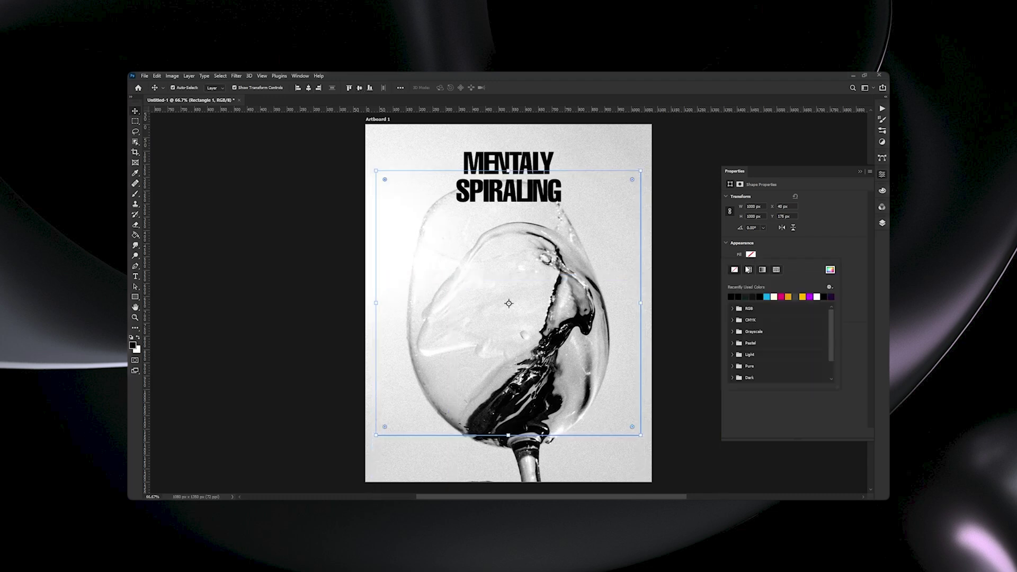
left_click(767, 296)
key("Escape")
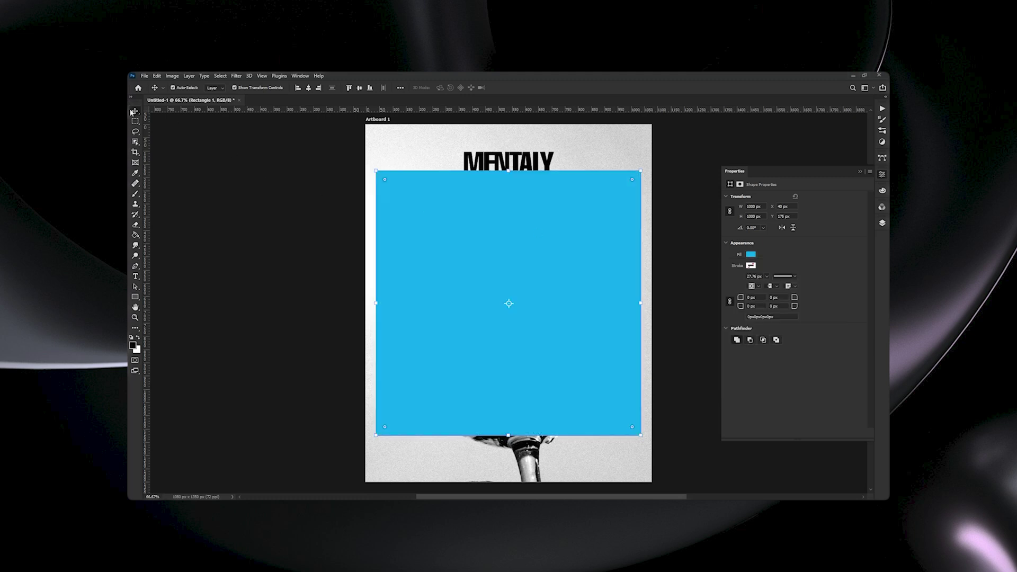
left_click(336, 239)
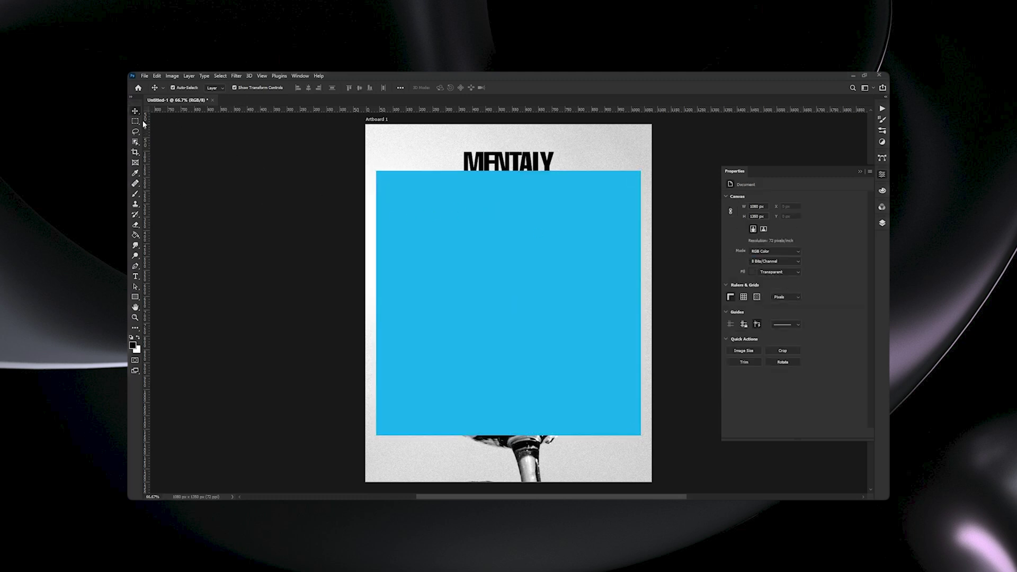
- With the rulers shown, place guides along all four edges of the blue square, and delete the square
key("ctrl+r")
key("ctrl+r")
key("ctrl+r")
key("ctrl+r")
key("ctrl+r")
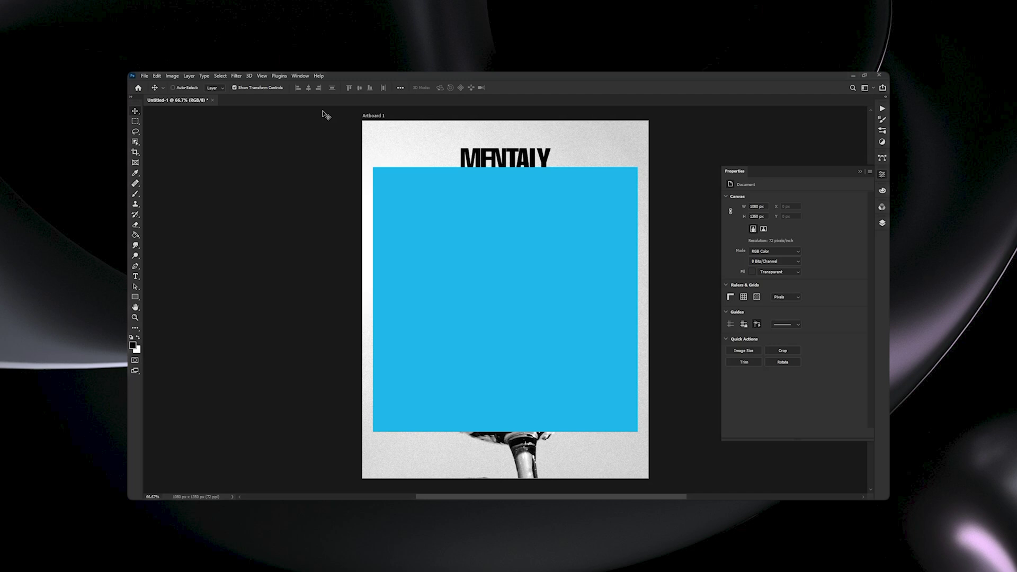
key("ctrl+r")
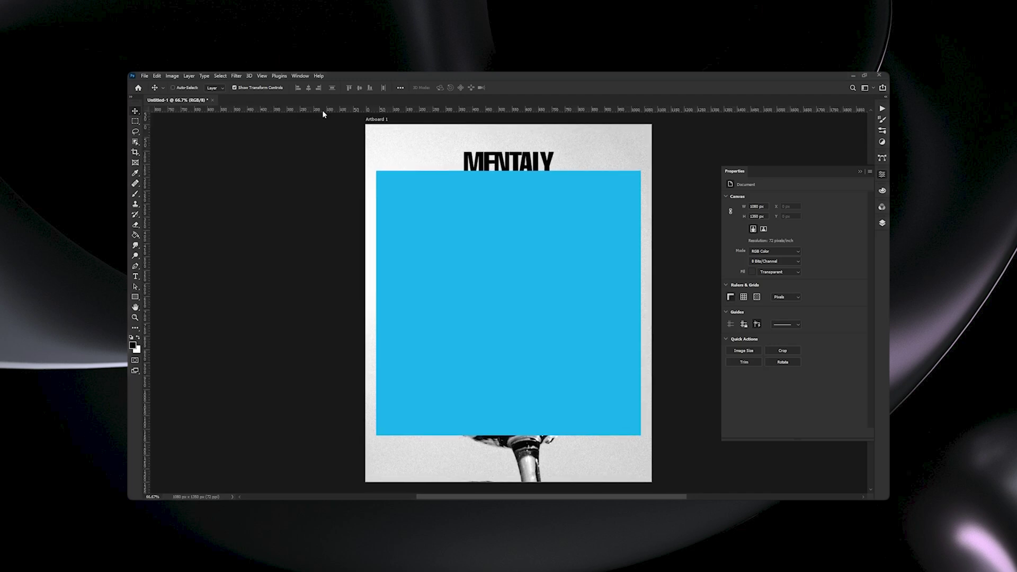
left_click_drag(148, 183, 377, 269)
left_click_drag(148, 243, 641, 271)
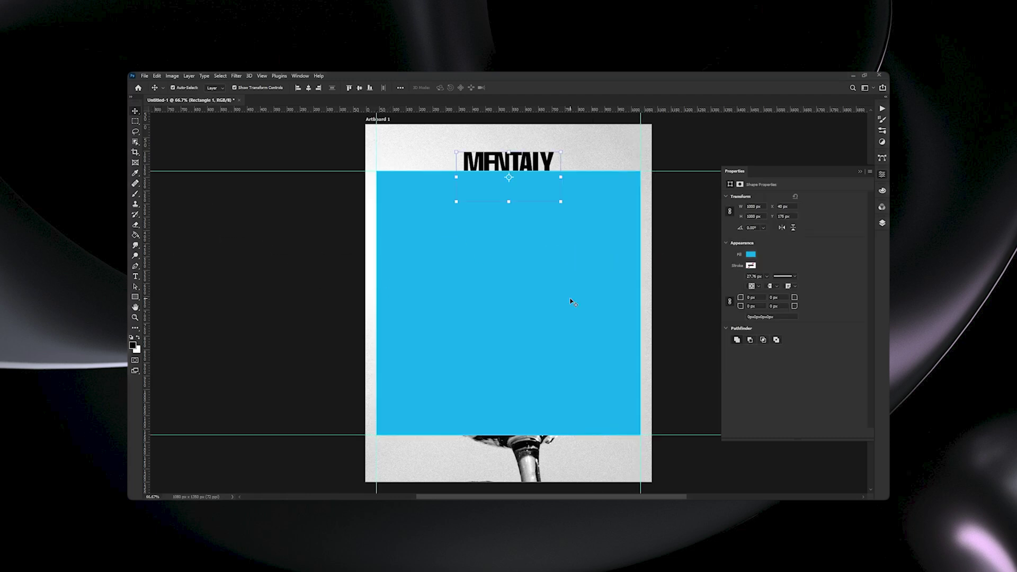
key("Delete")
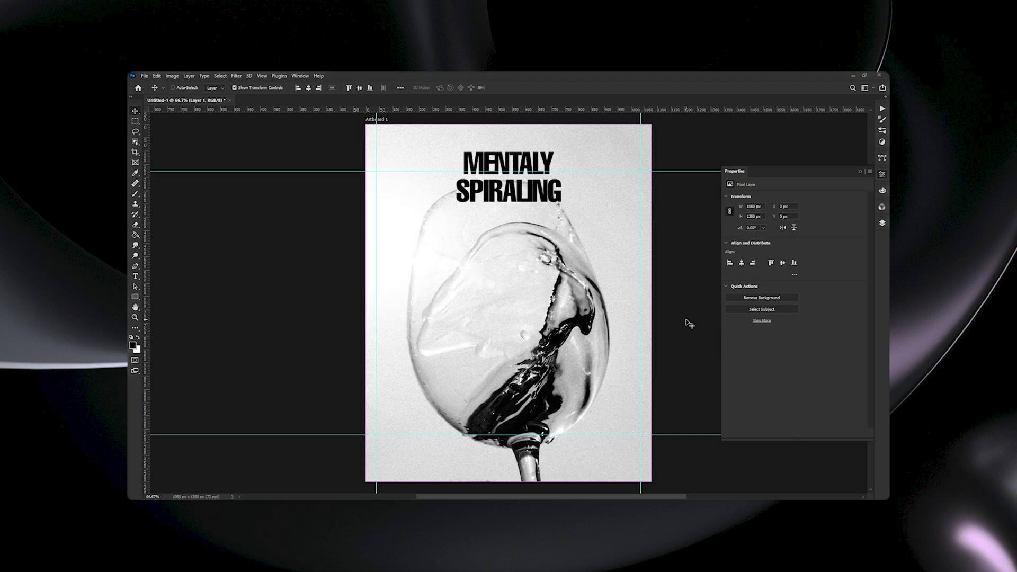
- Enlarge the heading to about 157 pt near the artboard's top and set its tracking to 0
mouse_move(547, 192)
left_mouse_down()
mouse_move(547, 210)
mouse_move(547, 201)
left_mouse_up()
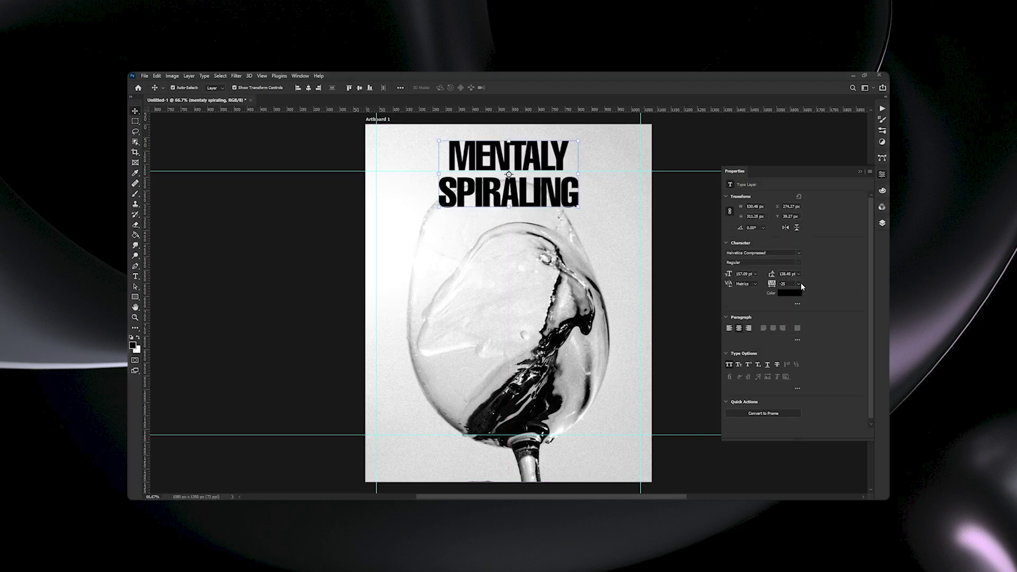
left_click(798, 283)
left_click(788, 328)
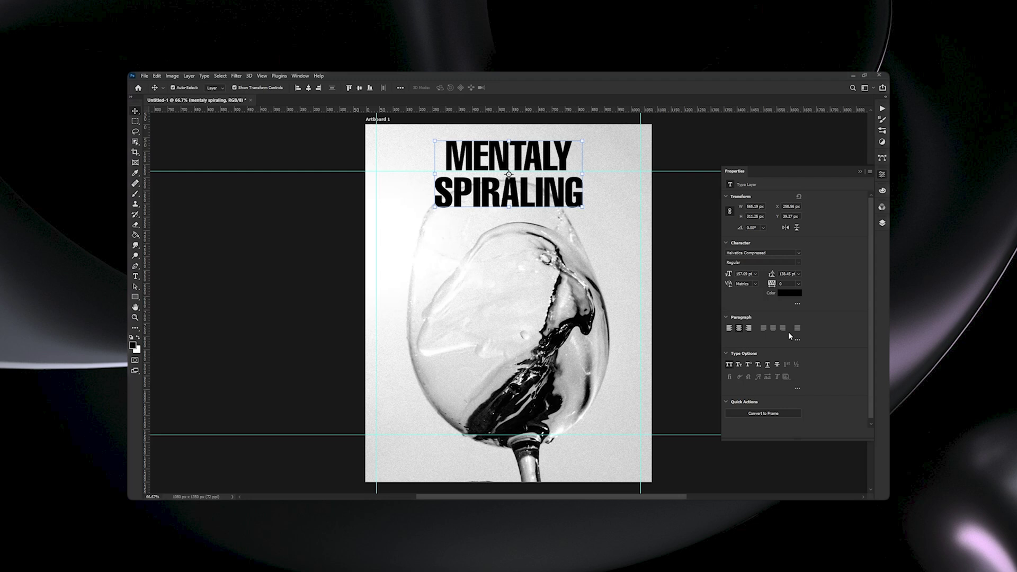
left_click(708, 212)
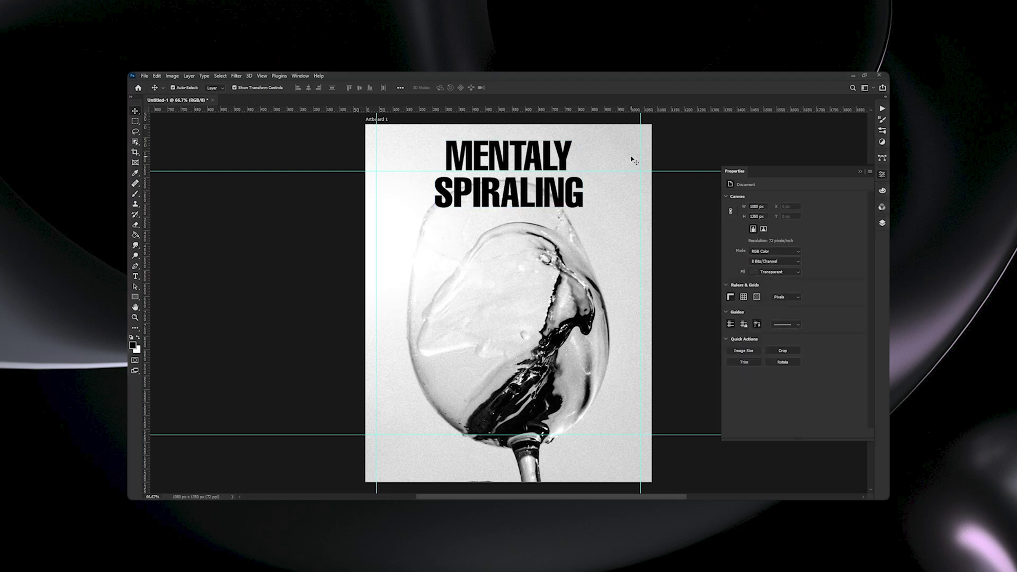
- Duplicate the heading to the bottom of the artboard and change the copy's text to "THANKS VODKA!"
left_click_drag(563, 197, 558, 449)
left_click_drag(559, 449, 558, 450)
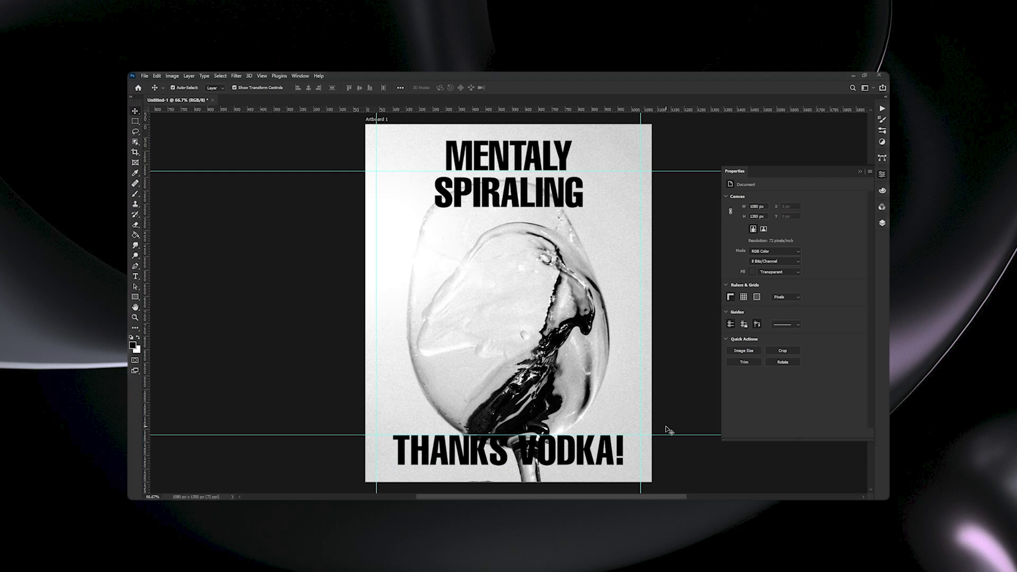
- Scale the "THANKS VODKA!" text down to the heading's width, aligned to a vertical guide at the heading's outer edge
left_click(621, 453)
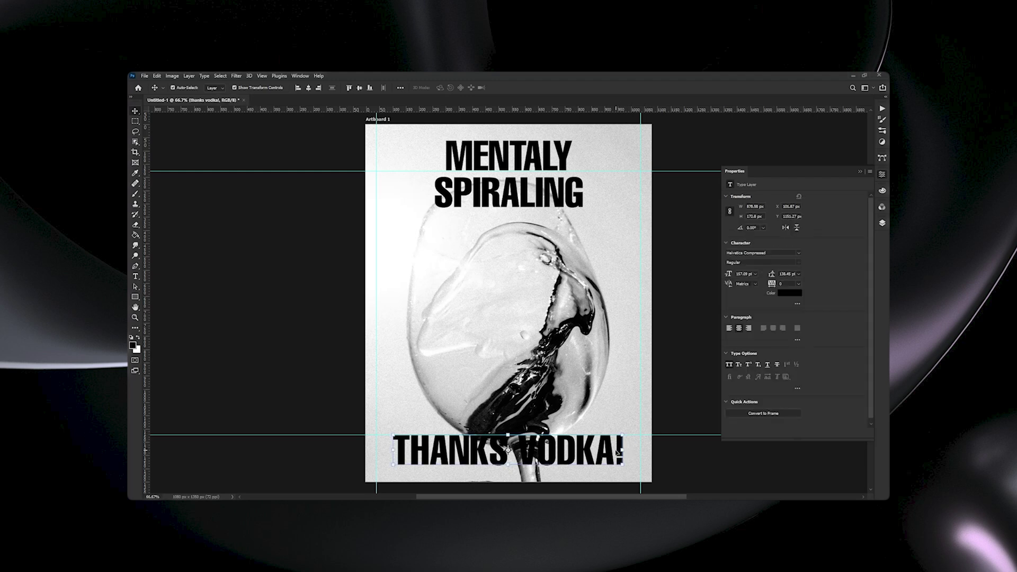
left_click_drag(618, 453, 588, 249)
key("ctrl+t")
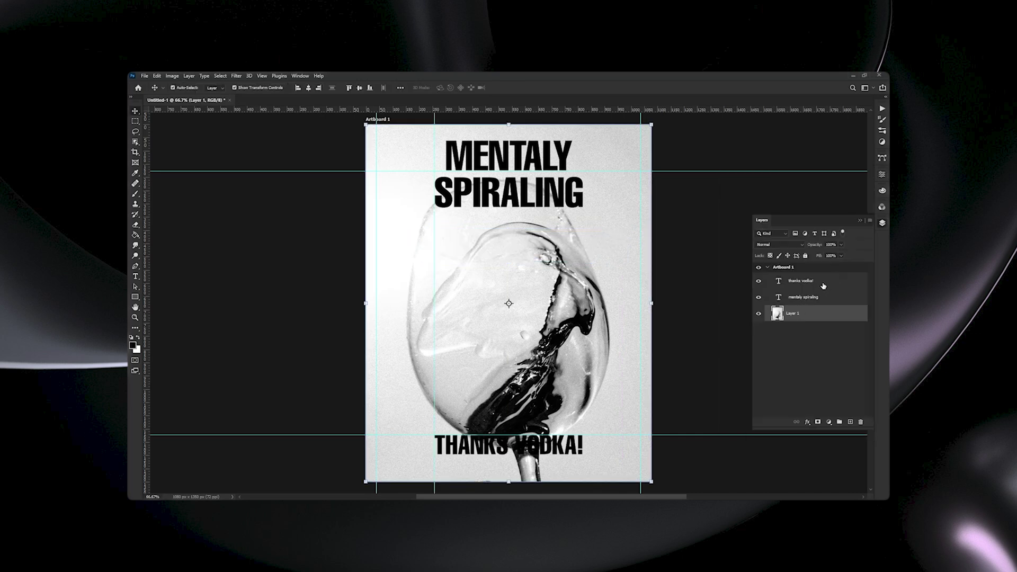
- Try the Dissolve blend mode on both the "THANKS VODKA!" and "MENTALY SPIRALING" text layers
left_click(826, 281)
left_click(789, 247)
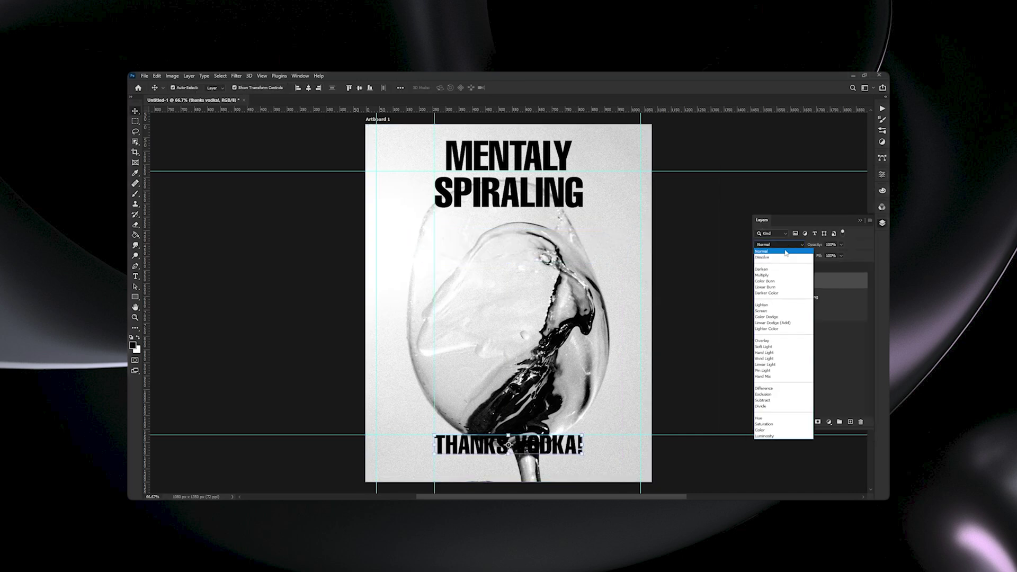
left_click(780, 259)
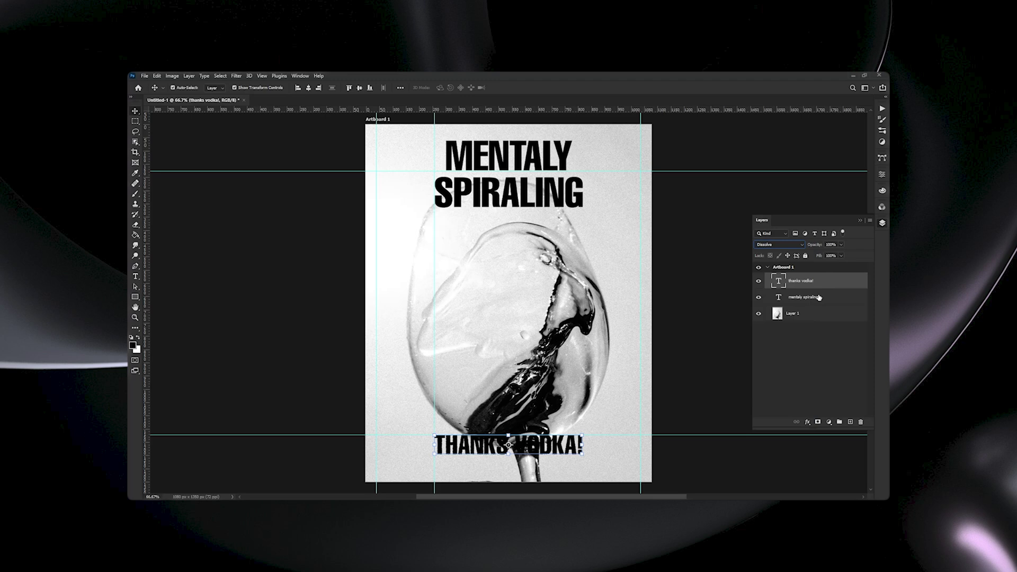
left_click(819, 297)
left_click(789, 246)
left_click(789, 261)
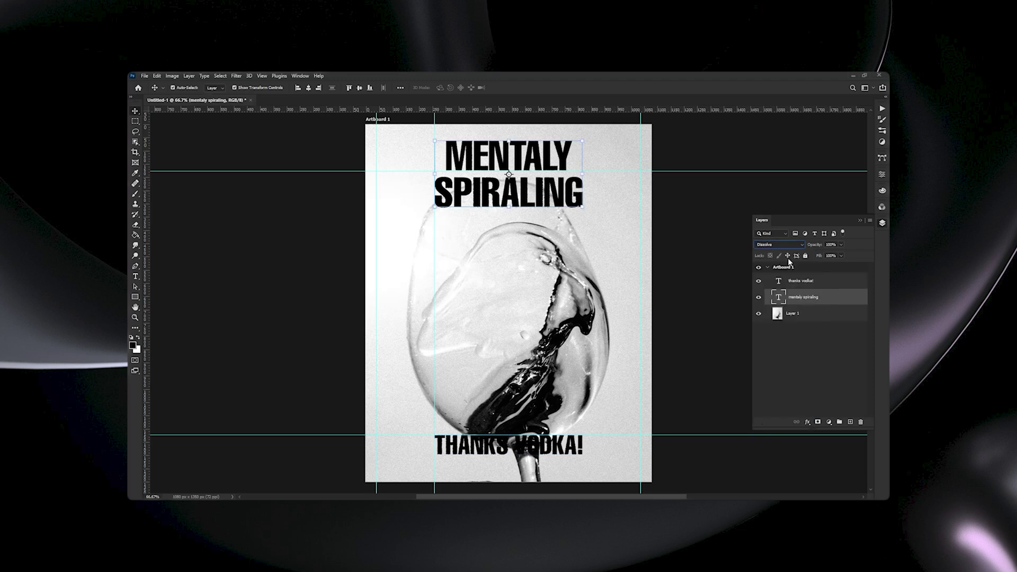
left_click(804, 319)
left_click(700, 225)
scroll(567, 184, "up", 6)
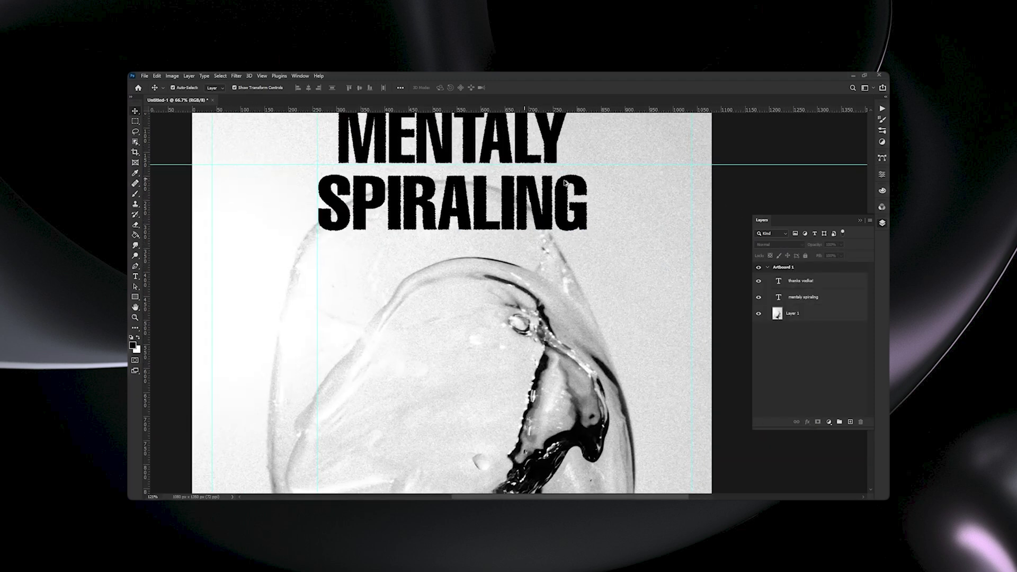
left_click(563, 195)
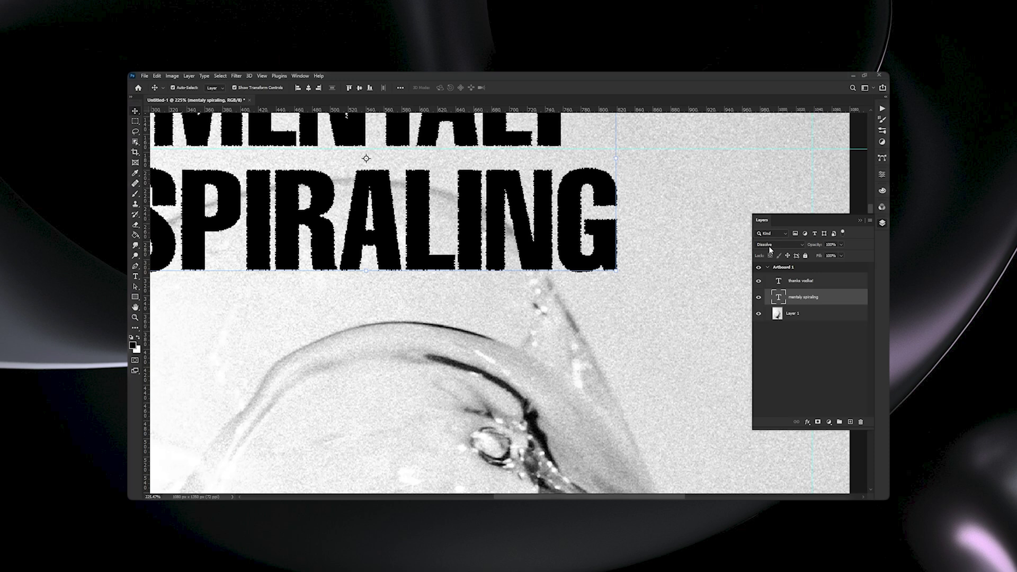
scroll(693, 246, "down", 5)
- Add a Gradient Map adjustment above all layers, compare the custom gradient presets and choose the red, blue and dark green one
left_click(810, 361)
left_click(828, 422)
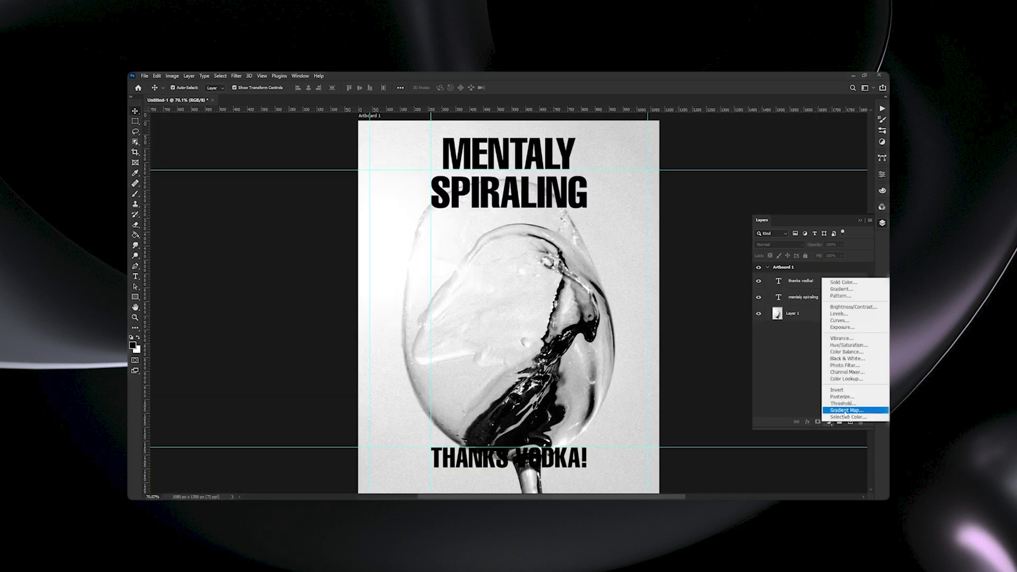
left_click(867, 411)
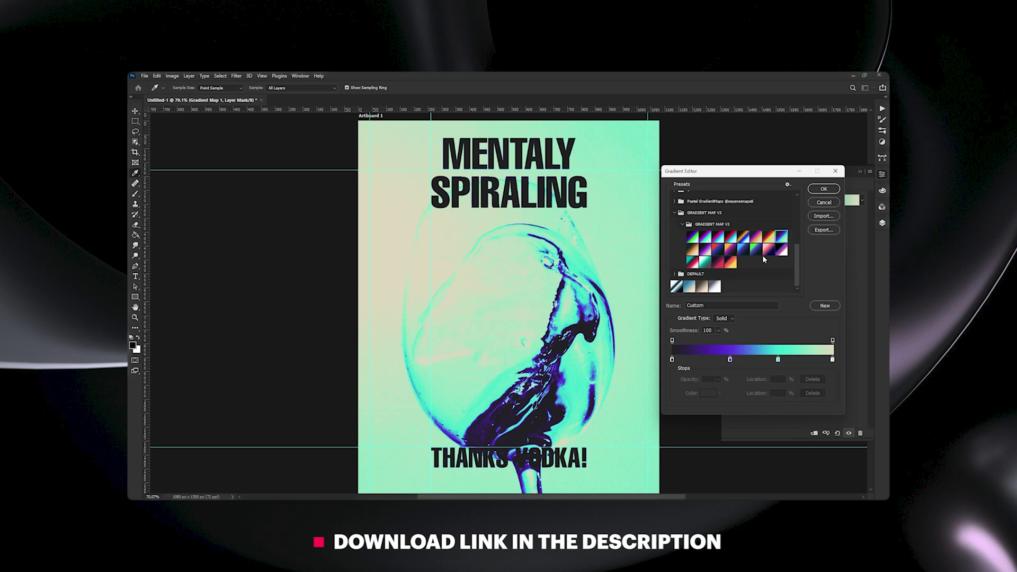
left_click(697, 254)
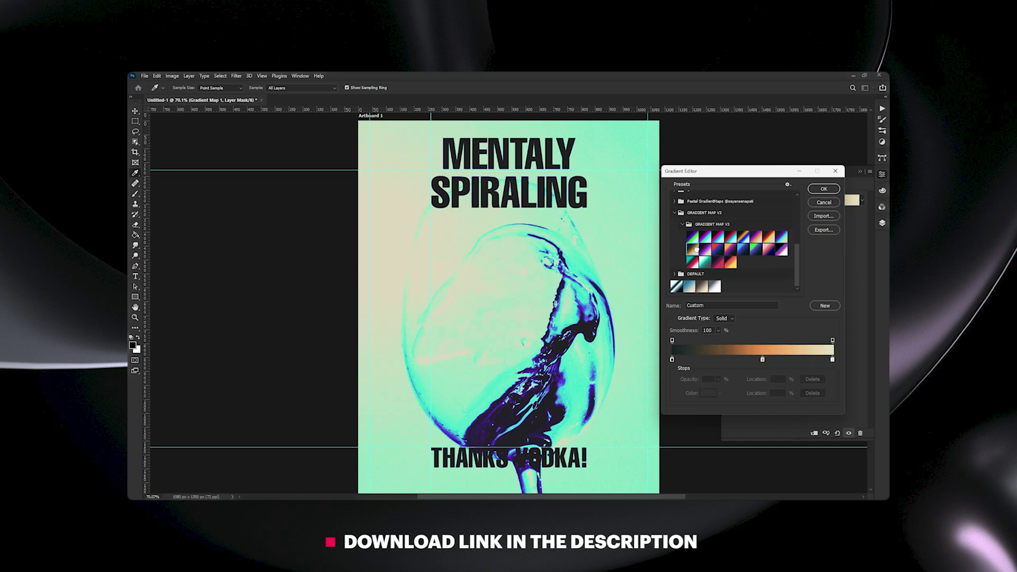
left_click(707, 251)
left_click(718, 249)
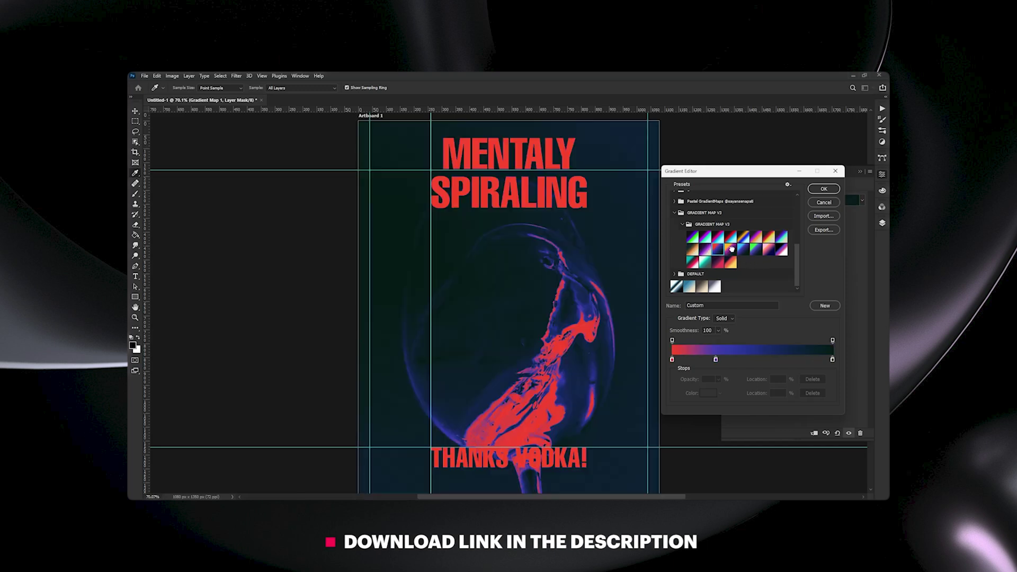
left_click(731, 250)
left_click(717, 249)
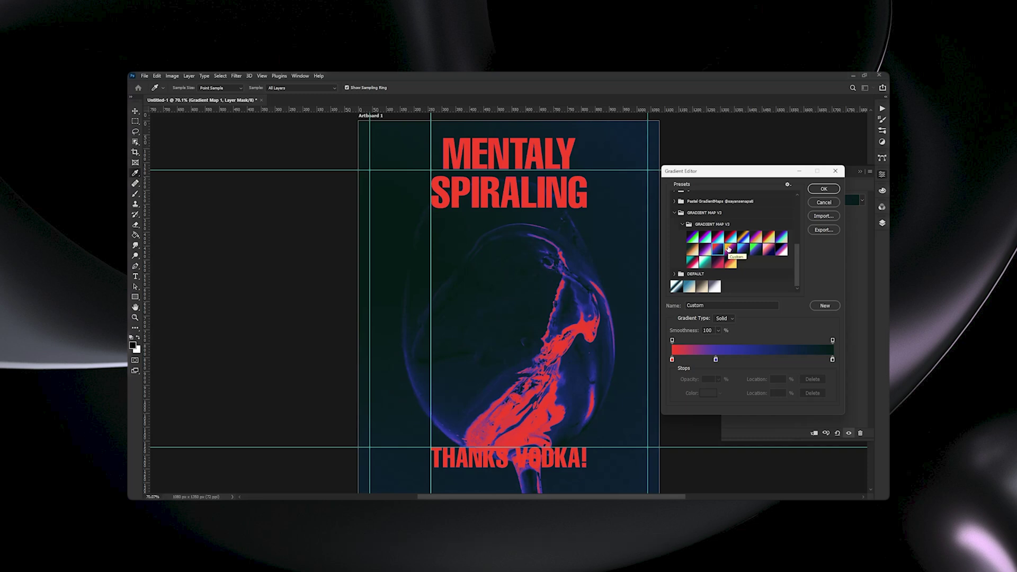
left_click(730, 249)
left_click(718, 249)
- Refine the gradient map's color stops, making the first stop a more saturated red and adjusting the stop positions, and apply the gradient
left_click_drag(673, 360, 730, 337)
double_click(683, 361)
mouse_move(717, 352)
left_mouse_down()
mouse_move(725, 419)
mouse_move(723, 337)
mouse_move(803, 362)
mouse_move(715, 361)
left_mouse_up()
left_click(800, 334)
left_click_drag(833, 361, 822, 361)
left_click_drag(681, 360, 687, 361)
mouse_move(672, 361)
left_mouse_down()
mouse_move(681, 381)
mouse_move(742, 361)
mouse_move(673, 361)
left_mouse_up()
double_click(693, 361)
left_click(800, 335)
left_click(692, 358)
left_click_drag(742, 361, 758, 361)
key("Return")
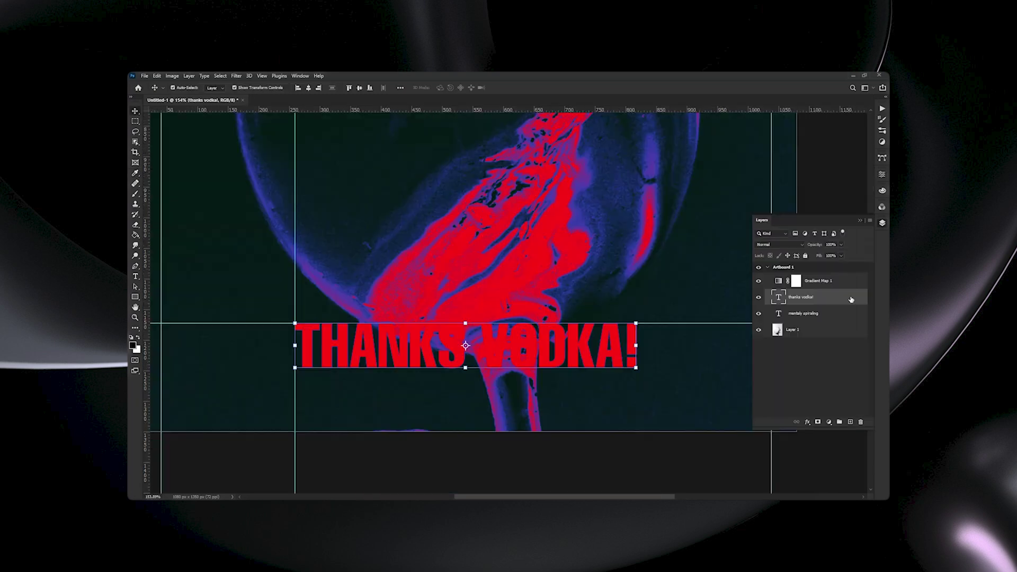
- In the "THANKS VODKA!" layer's Blend If settings, split the underlying layer's black point to about 0 / 197 and apply it
double_click(851, 300)
left_click_drag(736, 204, 557, 117)
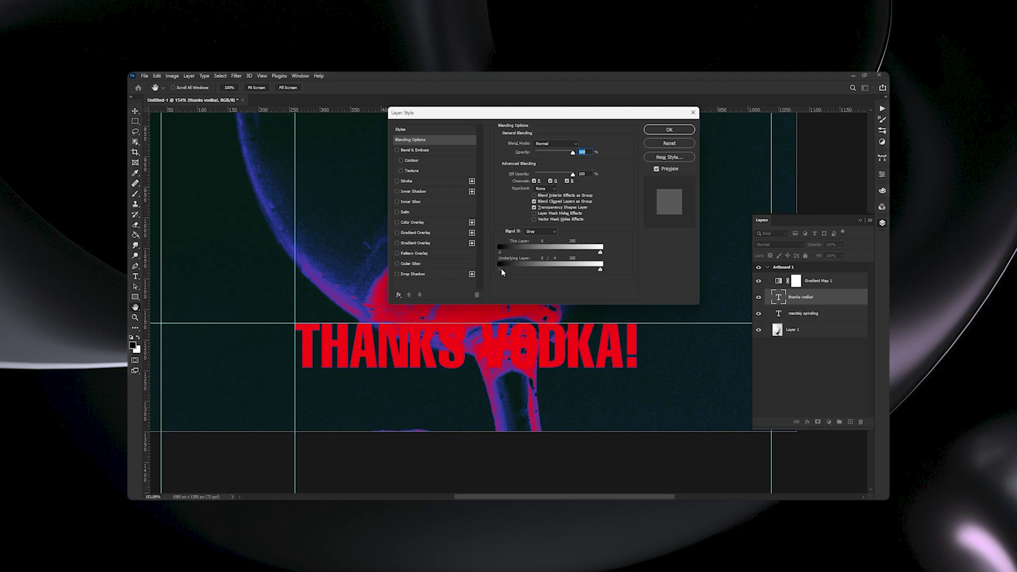
left_click_drag(502, 271, 548, 279)
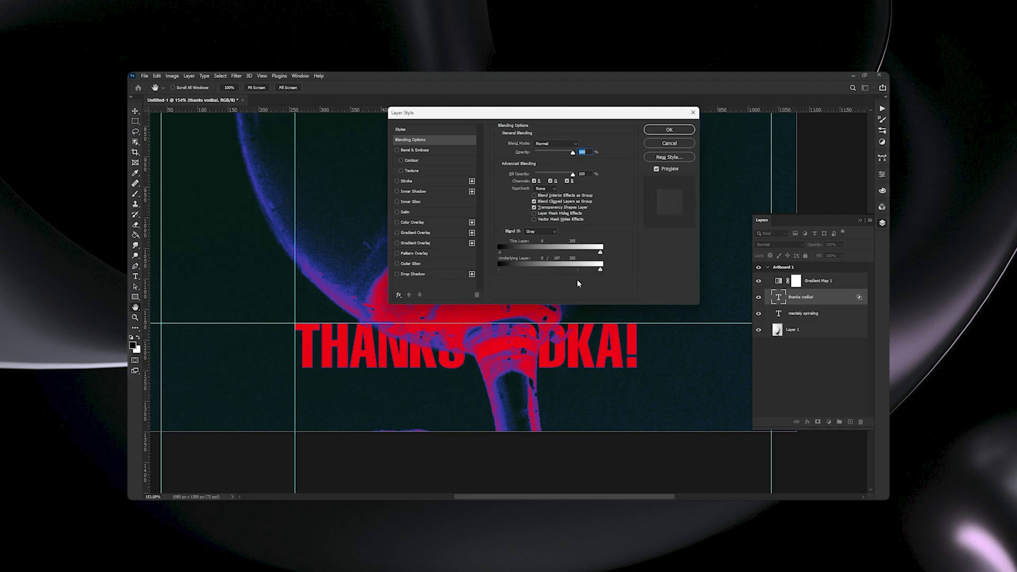
left_click(667, 129)
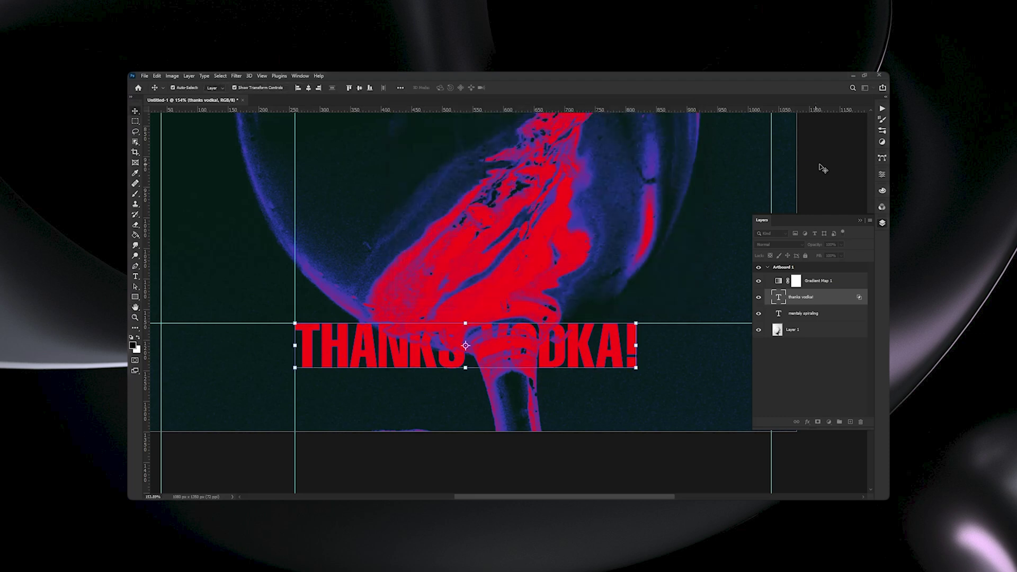
- Adjust the "MENTALY SPIRALING" layer's Blend If sliders so the glass blends through the heading, and apply the layer style
key("ctrl+0")
left_click(804, 314)
key("ctrl+1")
left_click(829, 298, "shift")
double_click(831, 317)
left_click(665, 148)
left_click(811, 298)
left_click(773, 309)
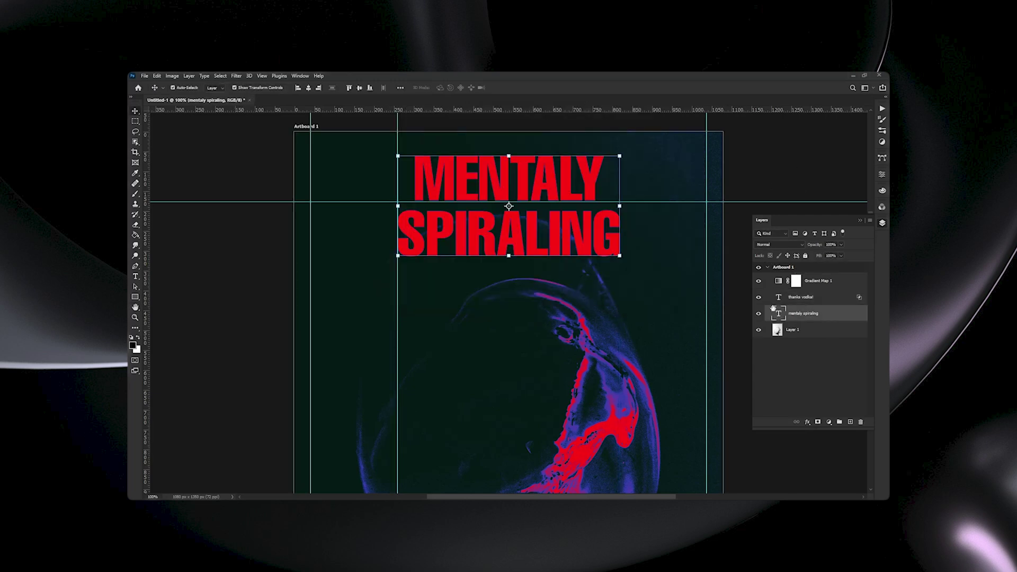
double_click(774, 309)
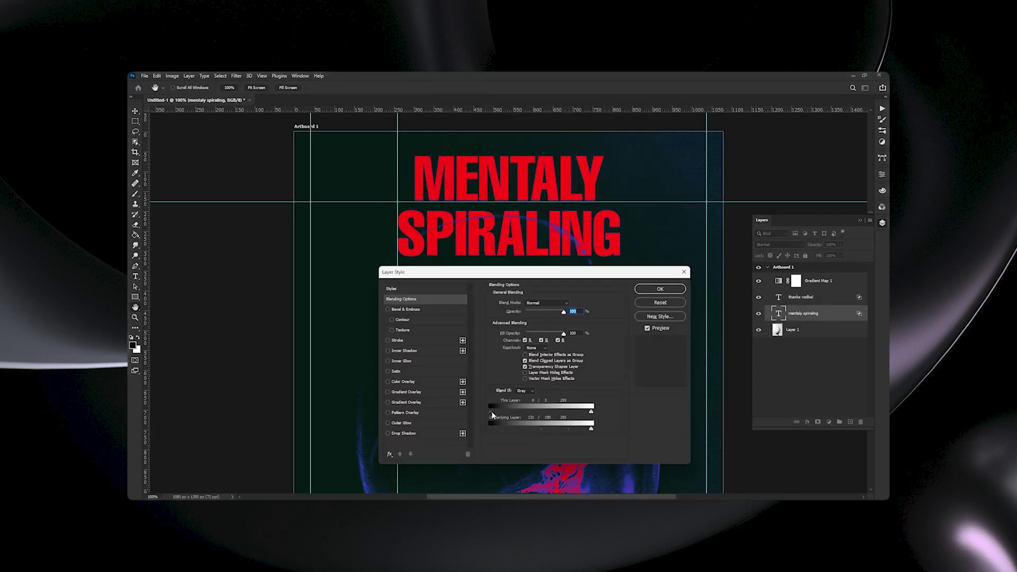
left_click_drag(492, 412, 490, 413)
left_click_drag(569, 428, 573, 429)
left_click(548, 303)
left_click(547, 303)
left_click_drag(563, 334, 578, 336)
key("Return")
key("ctrl+0")
key("v")
left_click_drag(577, 195, 584, 278)
left_click_drag(590, 213, 590, 190)
- Add a small white justified text block, "Vodka gave me the confidence I didn't ask for and the anxiety I didn't need.", in the Graphik font
key("t")
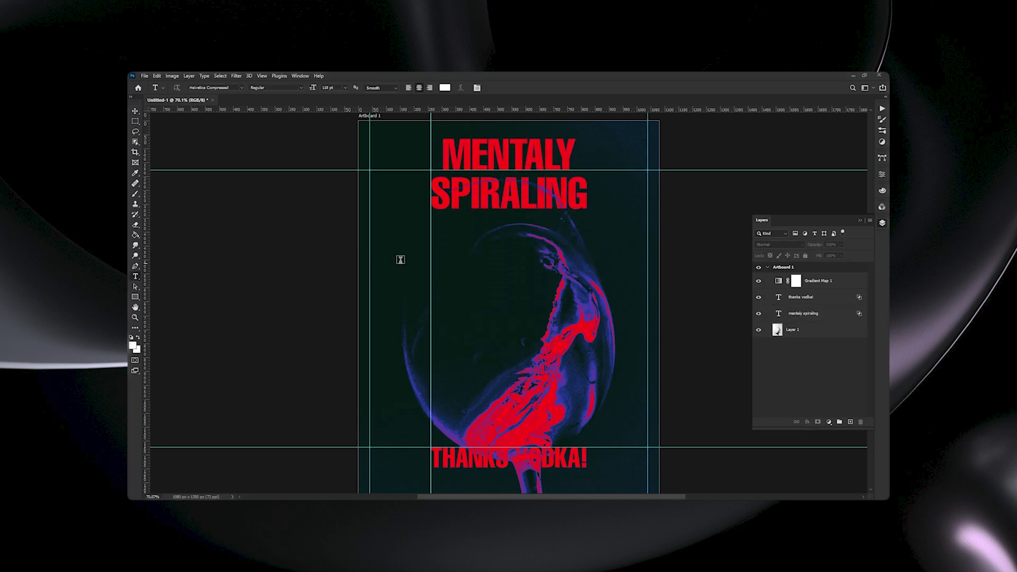
left_click_drag(371, 250, 471, 330)
left_click(775, 254)
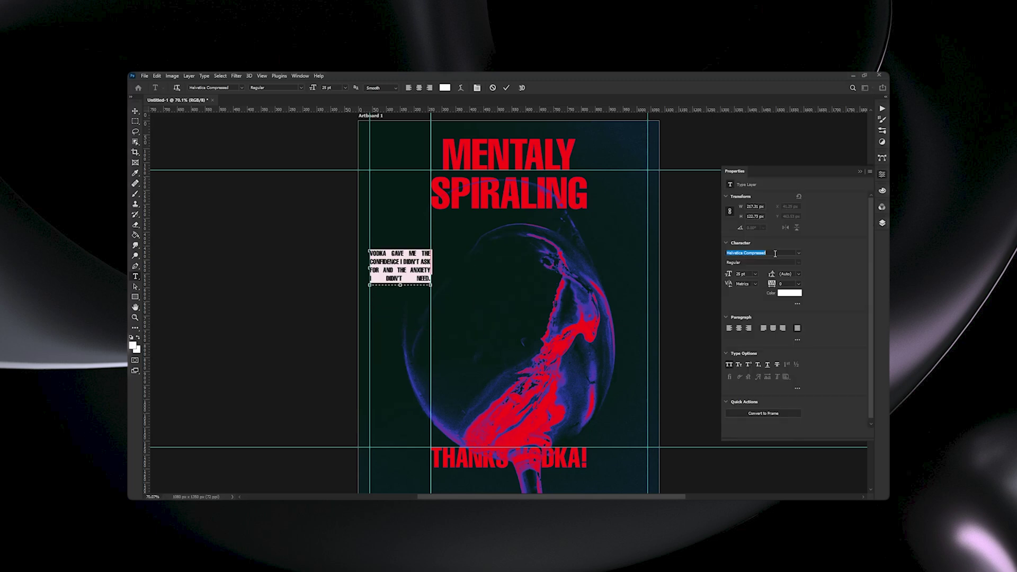
type("graphik")
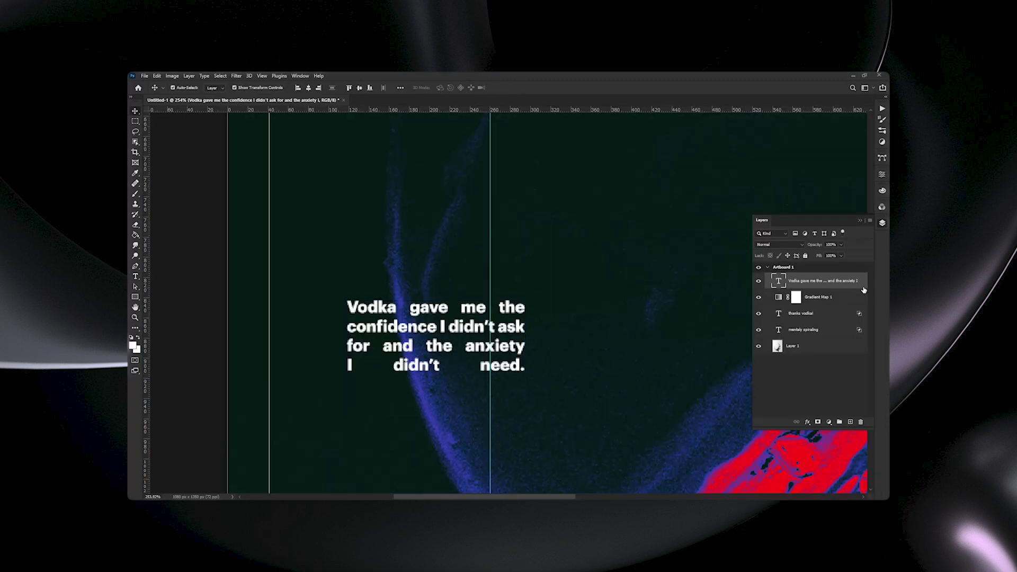
- In the small text block's Blend If settings, split the underlying layer's black point to about 0 / 107
double_click(837, 280)
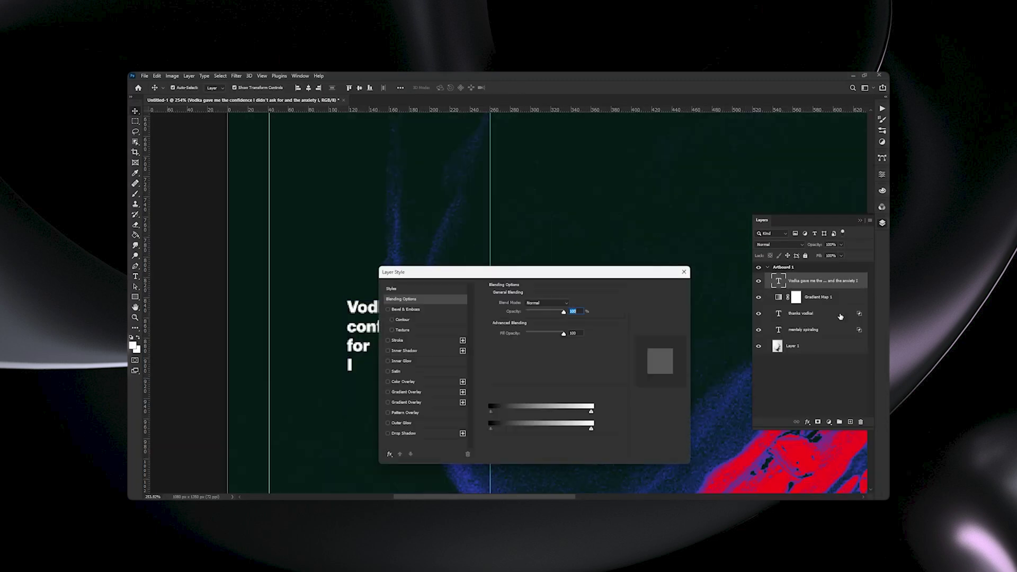
left_click_drag(565, 279, 731, 218)
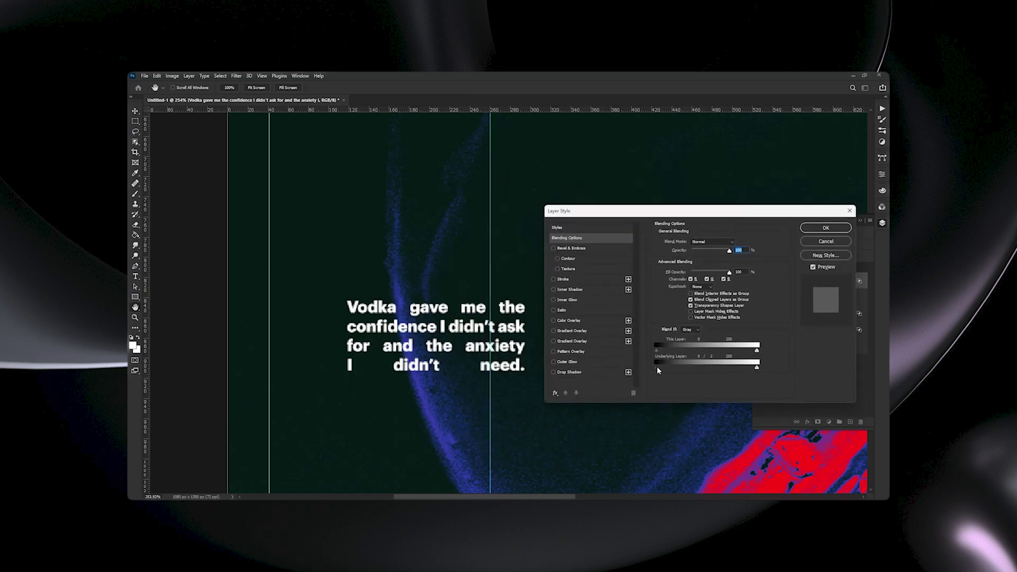
left_click_drag(656, 366, 698, 370)
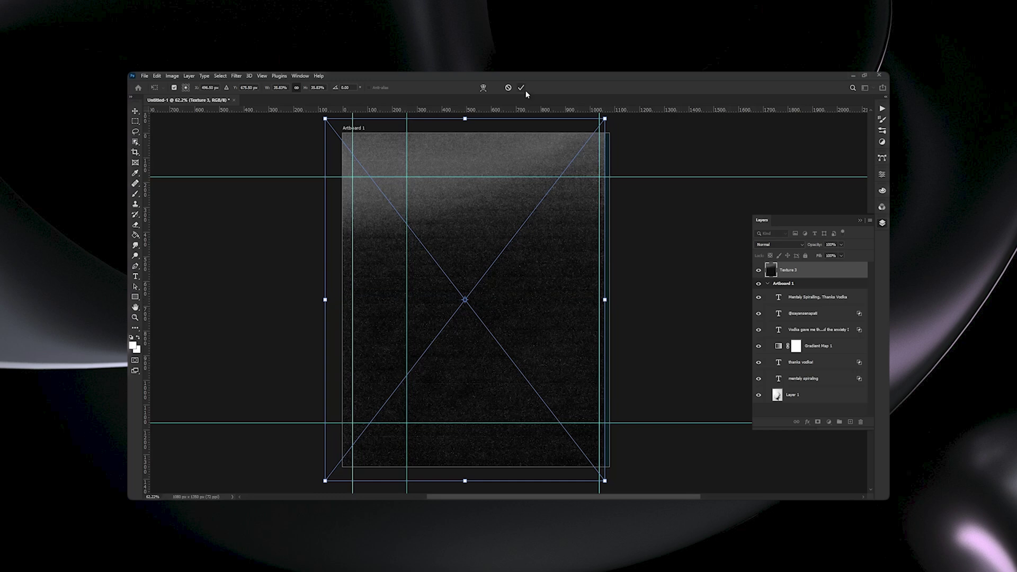
left_click(521, 87)
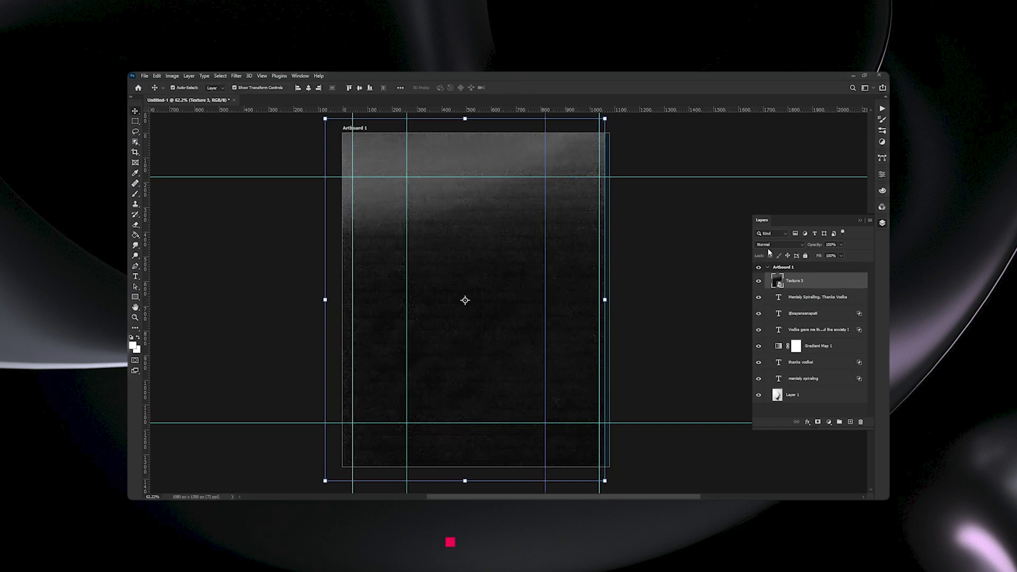
- Set the Texture 3 layer's blend mode to Screen
left_click(778, 245)
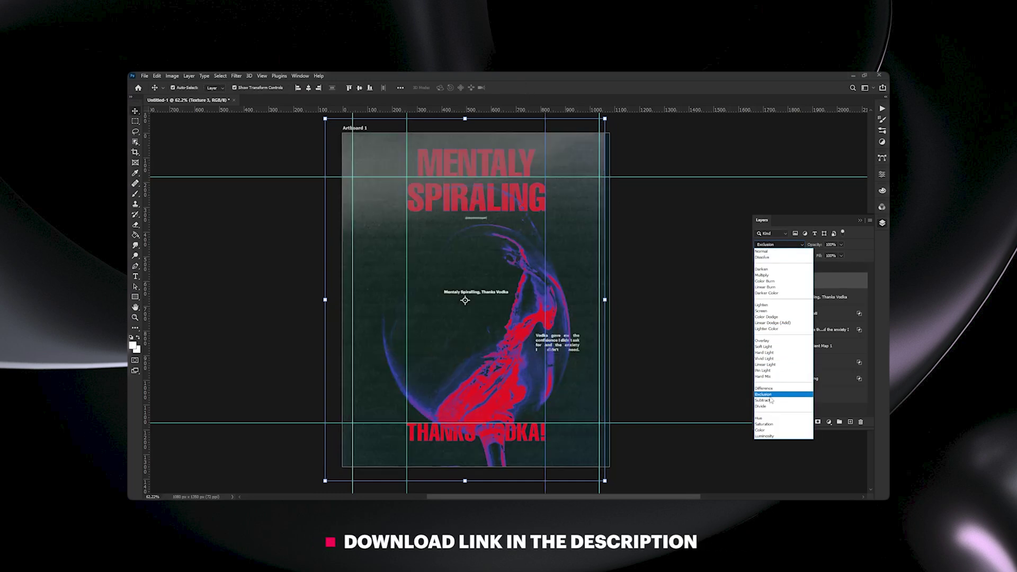
left_click(762, 311)
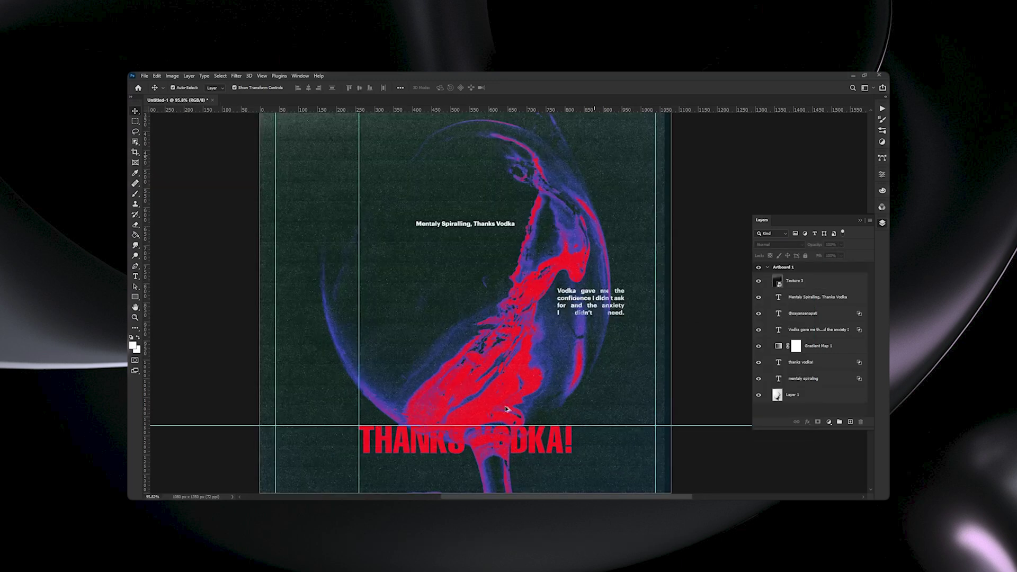
scroll(446, 335, "down", 4)
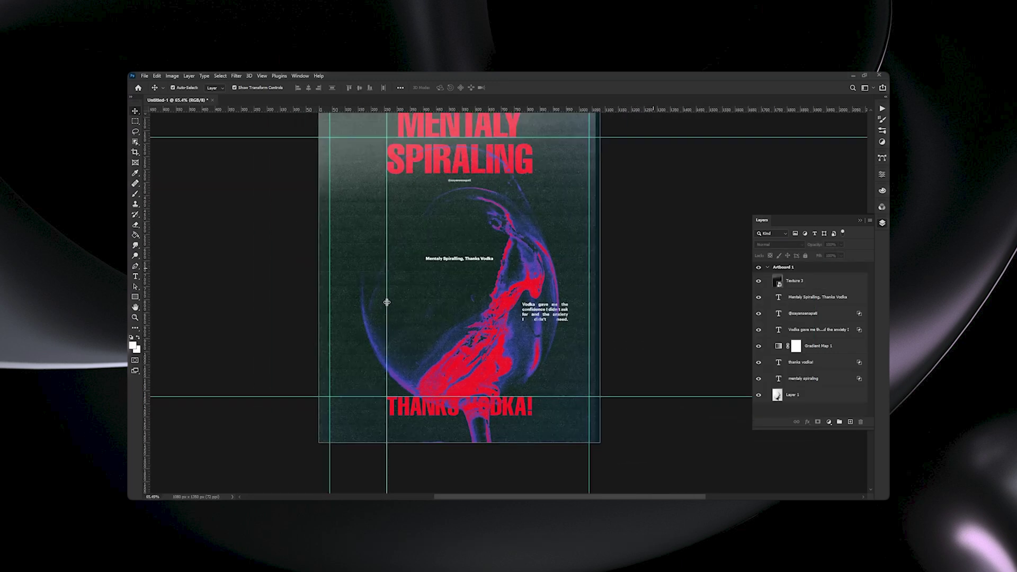
- Remove the vertical and horizontal layout guides from the poster
left_click(386, 302)
key("Delete")
left_click(329, 311)
key("Delete")
left_click(590, 307)
key("Delete")
left_click_drag(398, 396, 491, 91)
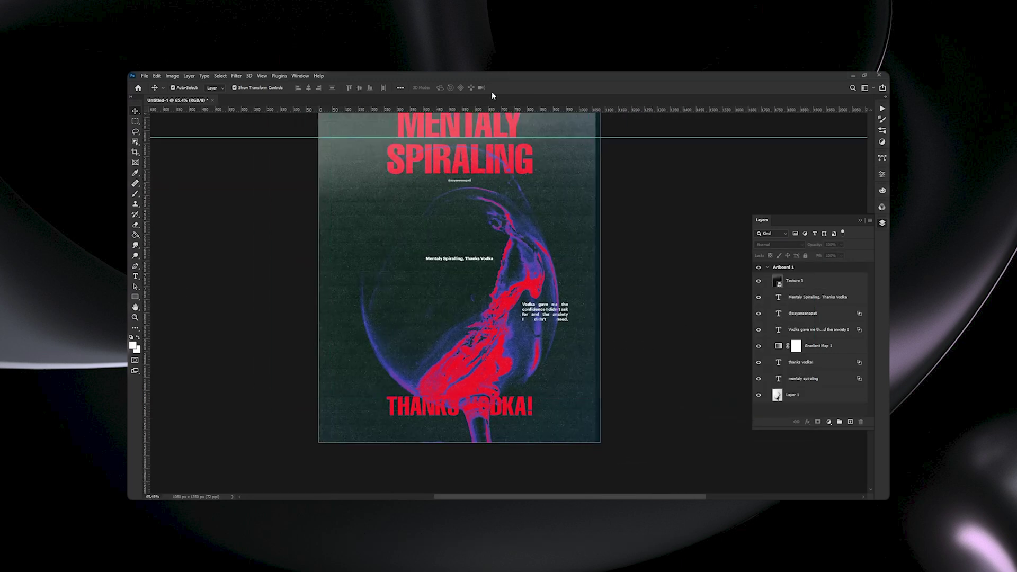
left_click_drag(486, 138, 485, 106)
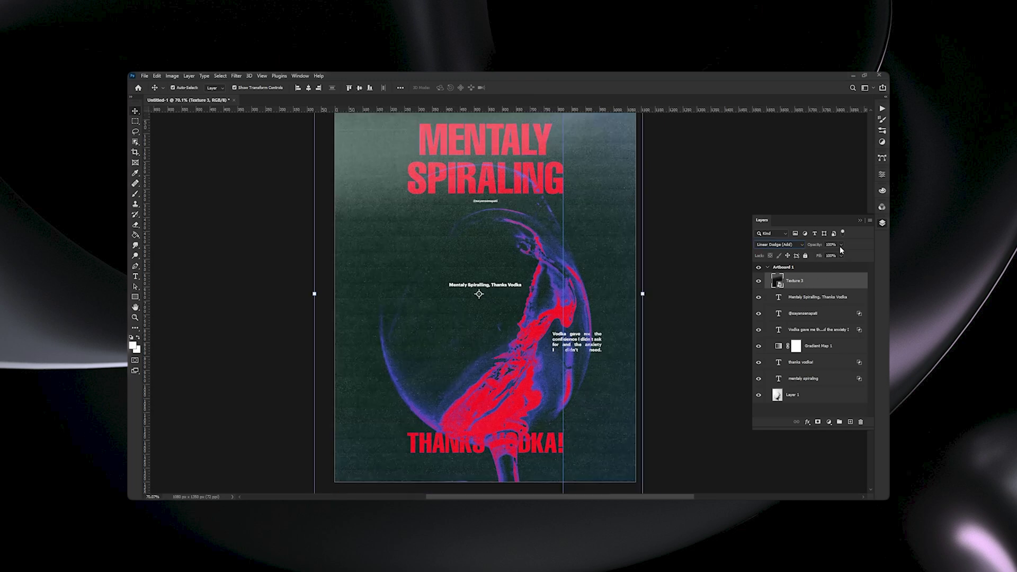
- Fine-tune the opacity of the Texture 3 layer and check the whole poster
left_click_drag(825, 253, 824, 253)
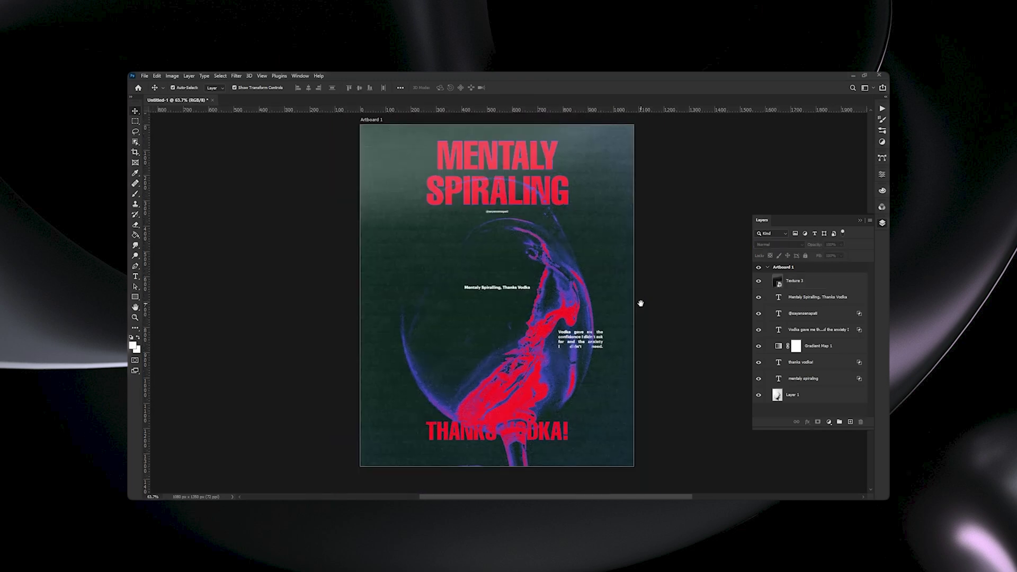
left_click_drag(640, 302, 638, 312)
scroll(570, 381, "up", 1)
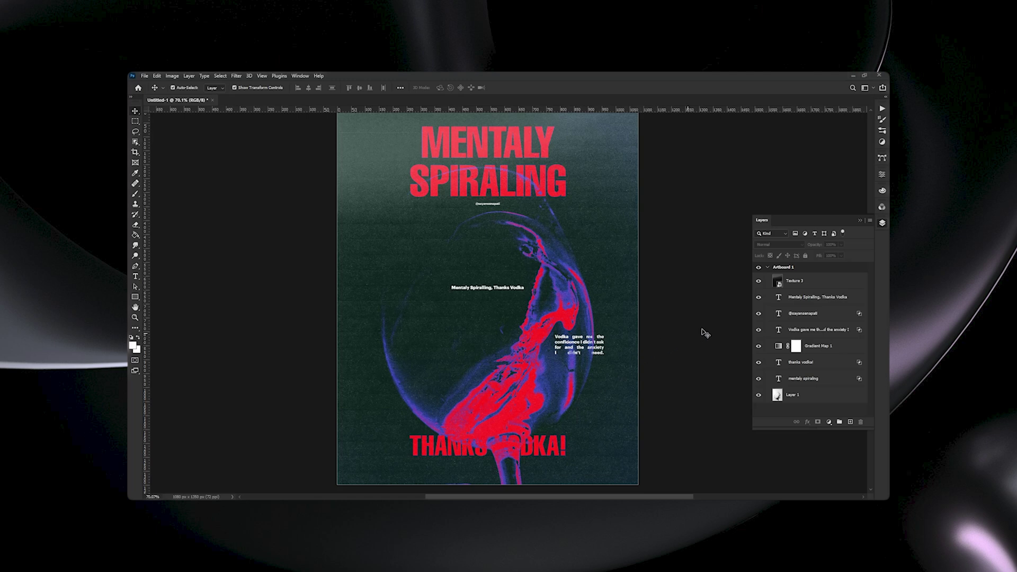
- Stamp all visible layers into a new merged layer above Texture 3 and open it in the Camera Raw Filter
key("ctrl+shift+alt+e")
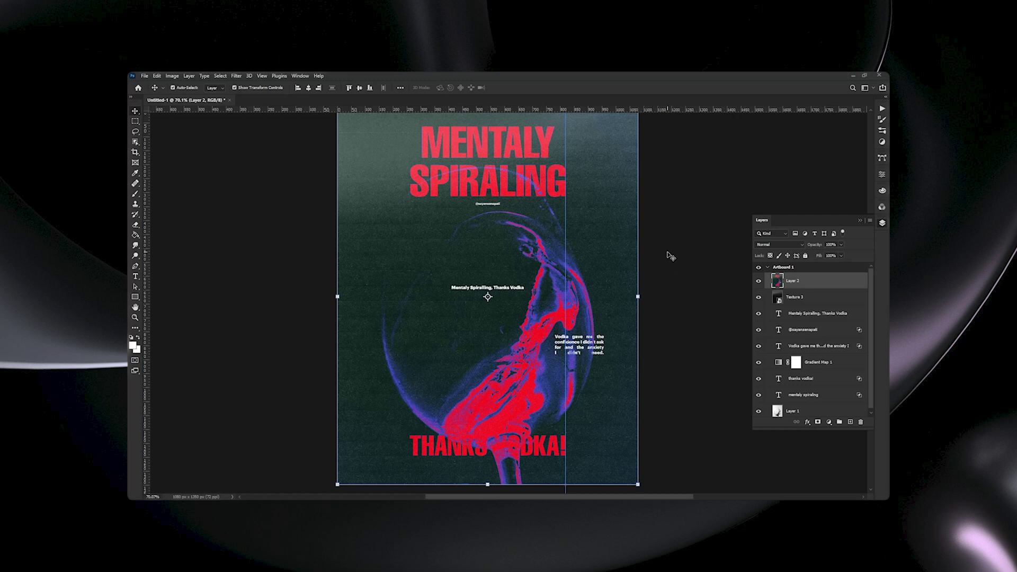
left_click(236, 76)
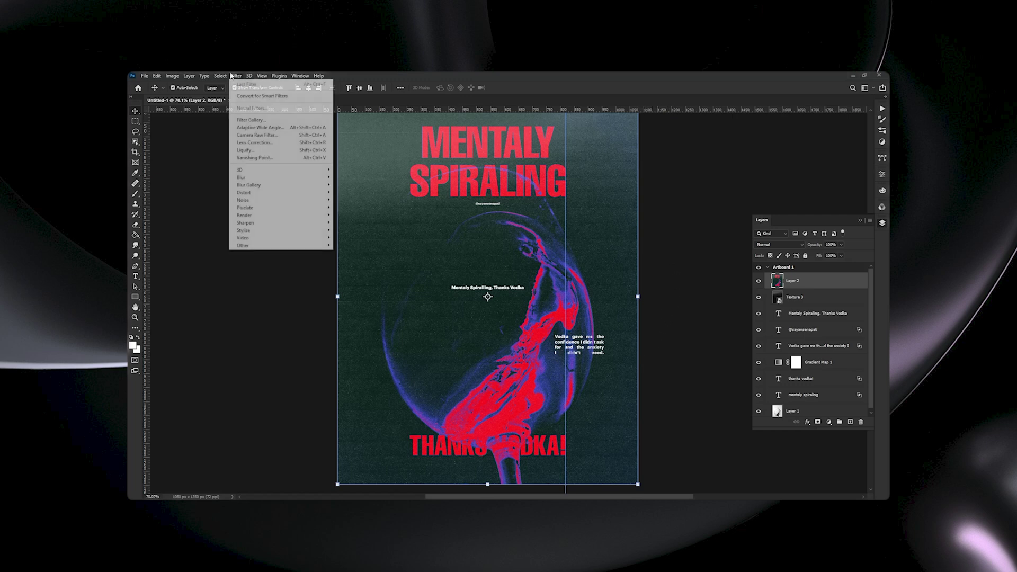
left_click(256, 134)
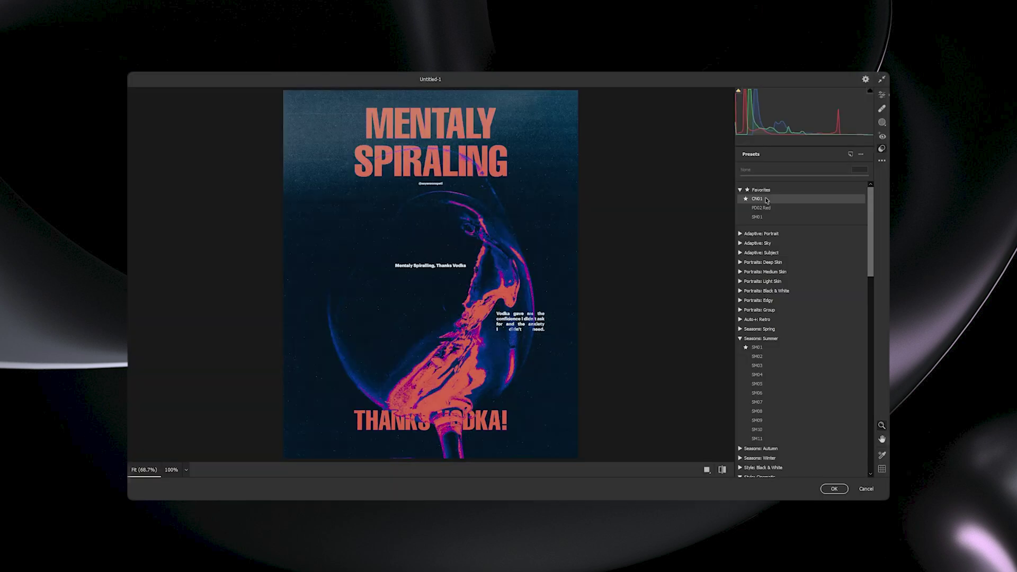
- Compare the looks of the favorite presets CN01, PD02 Red and SM01 on the poster
left_click(763, 208)
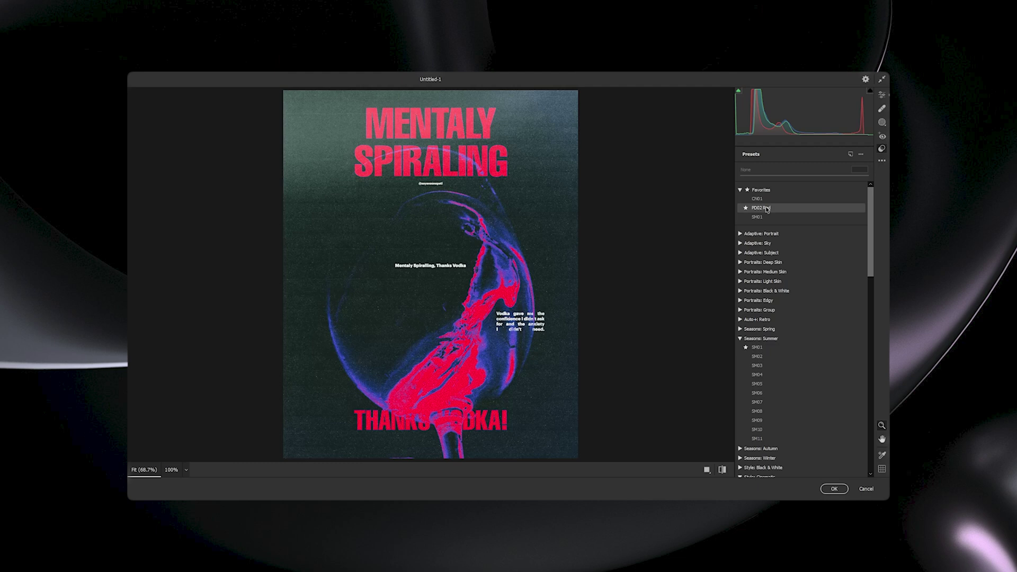
left_click(769, 218)
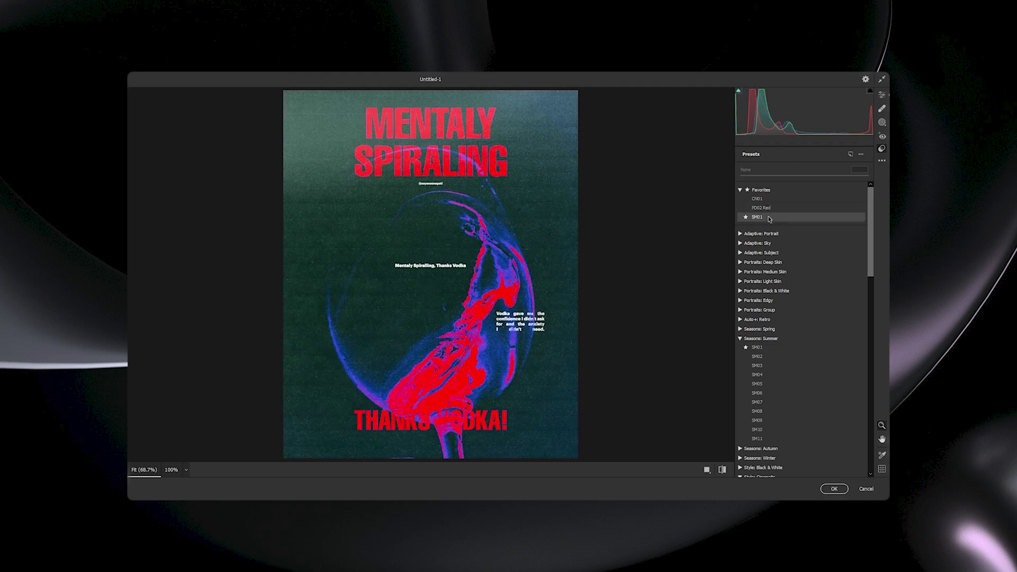
left_click(771, 209)
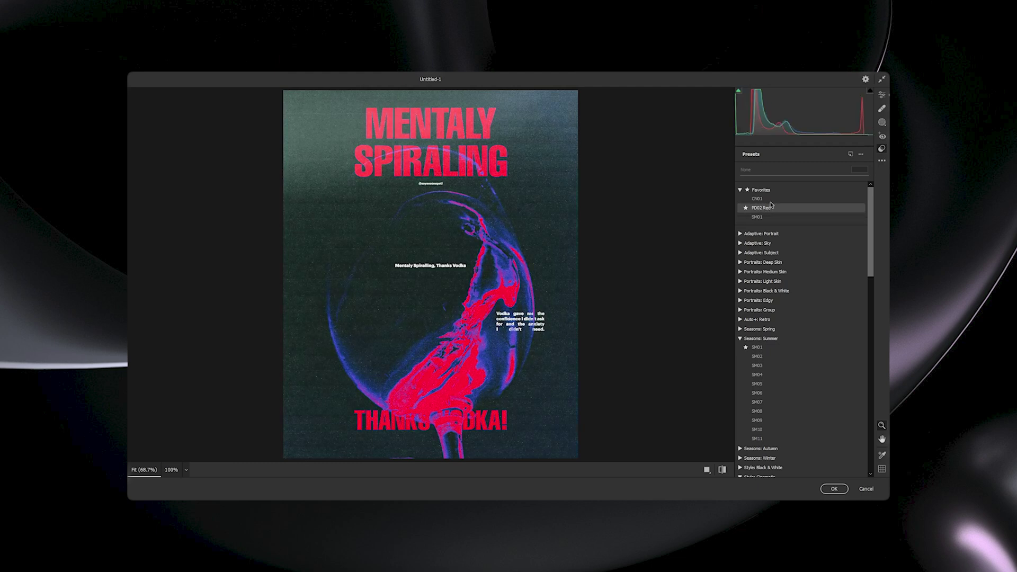
left_click(770, 200)
- Apply the Futuristic style preset FT09, raise its amount slightly, and review its detailed edit settings
scroll(771, 203, "down", 8)
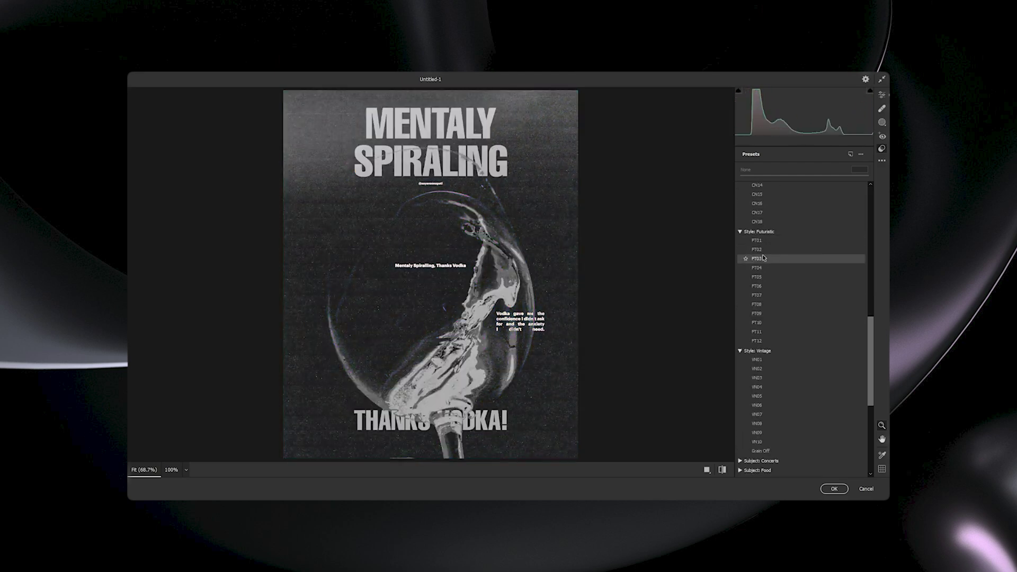
scroll(767, 329, "down", 3)
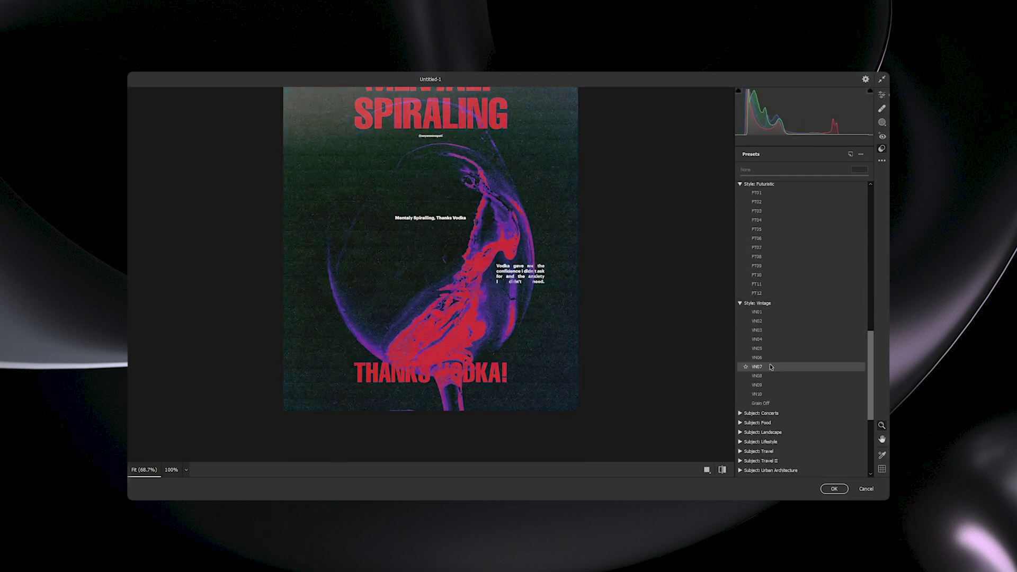
left_click(761, 266)
left_click(722, 469)
left_click(722, 469)
left_click_drag(804, 176, 809, 177)
left_click(882, 95)
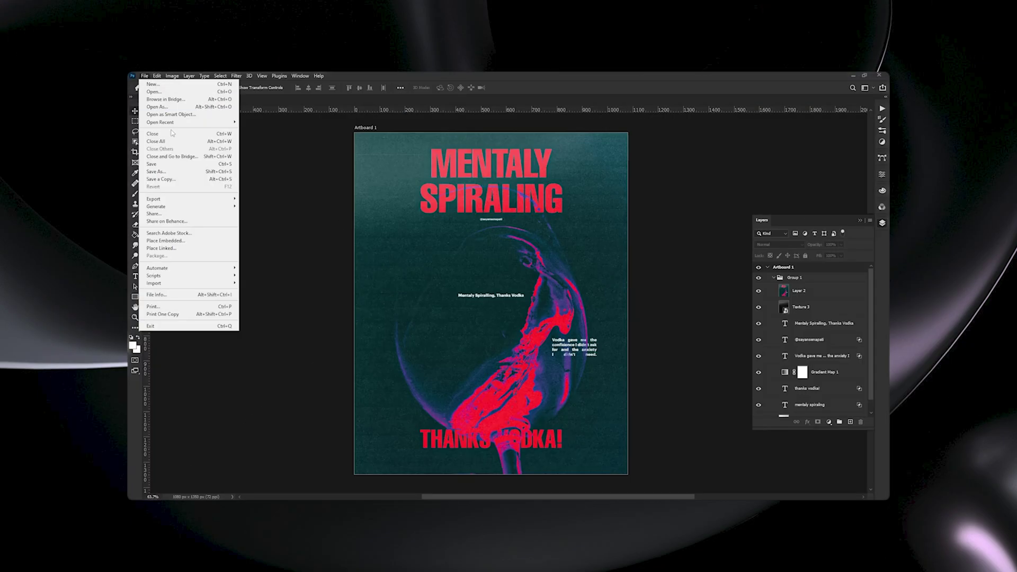
- Set up the poster's export through Export As with JPG format, Great quality and 100% scale
mouse_move(159, 199)
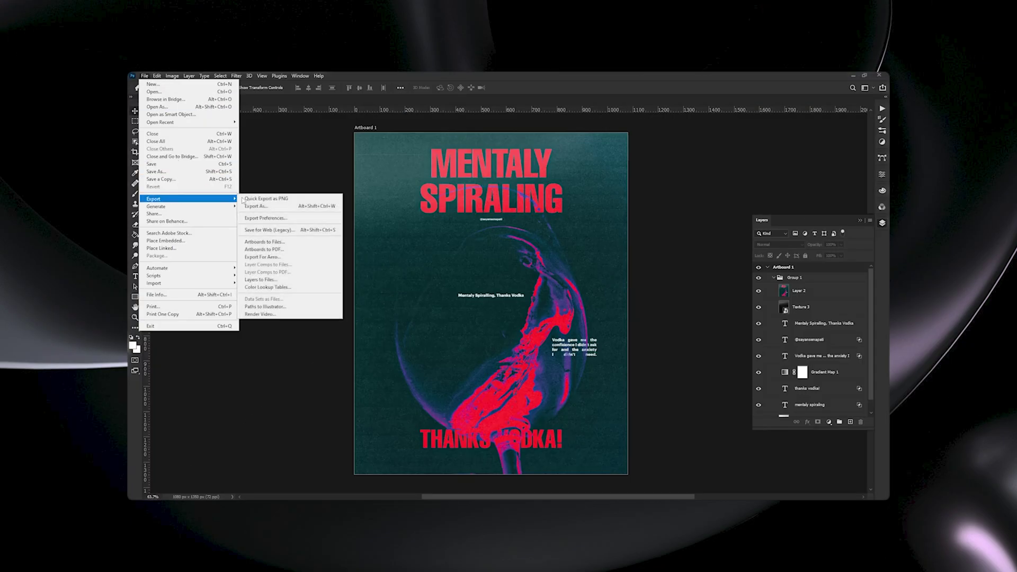
left_click(298, 207)
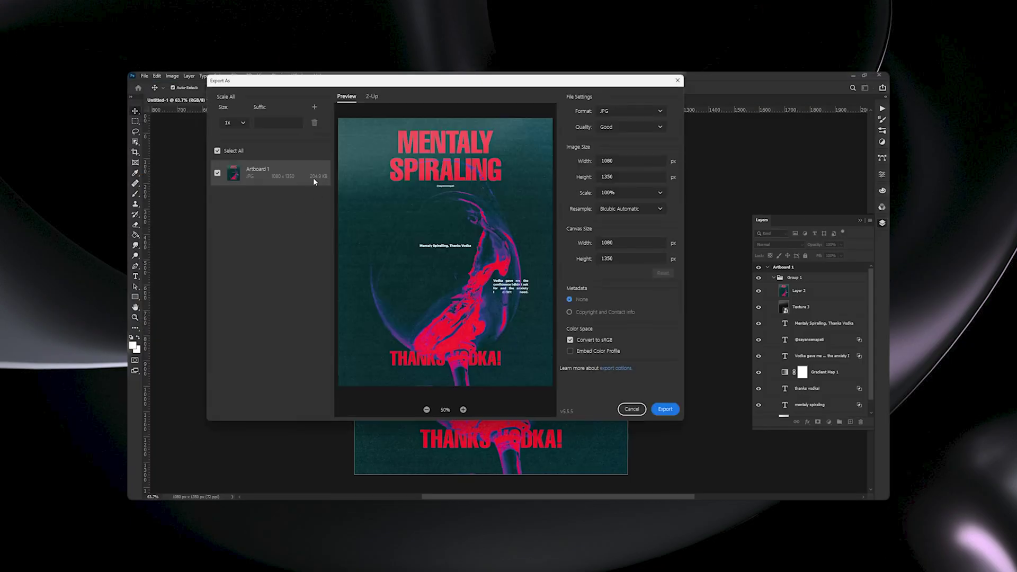
left_click(629, 113)
left_click(631, 138)
left_click(636, 131)
left_click(619, 205)
left_click(645, 193)
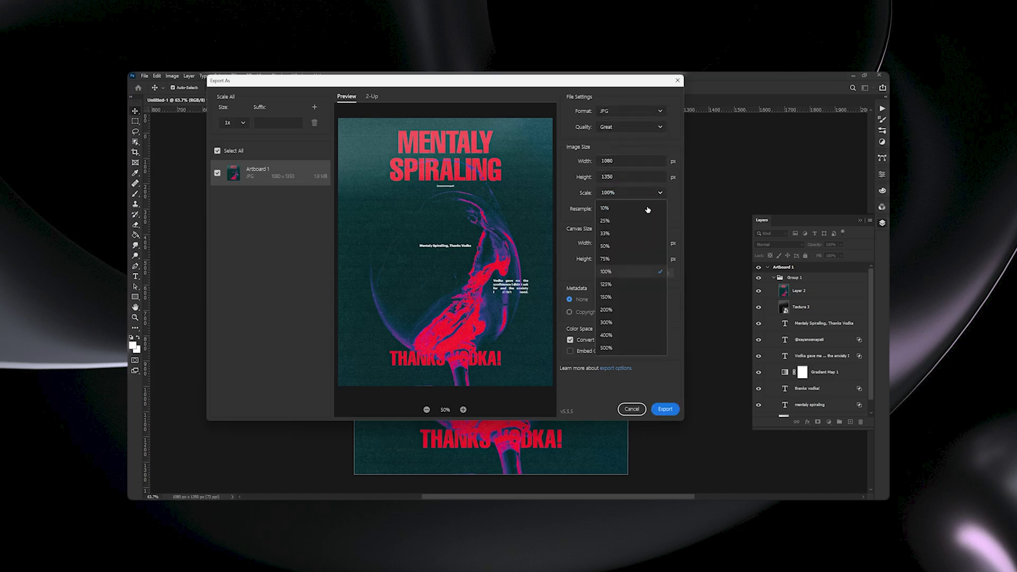
left_click(657, 270)
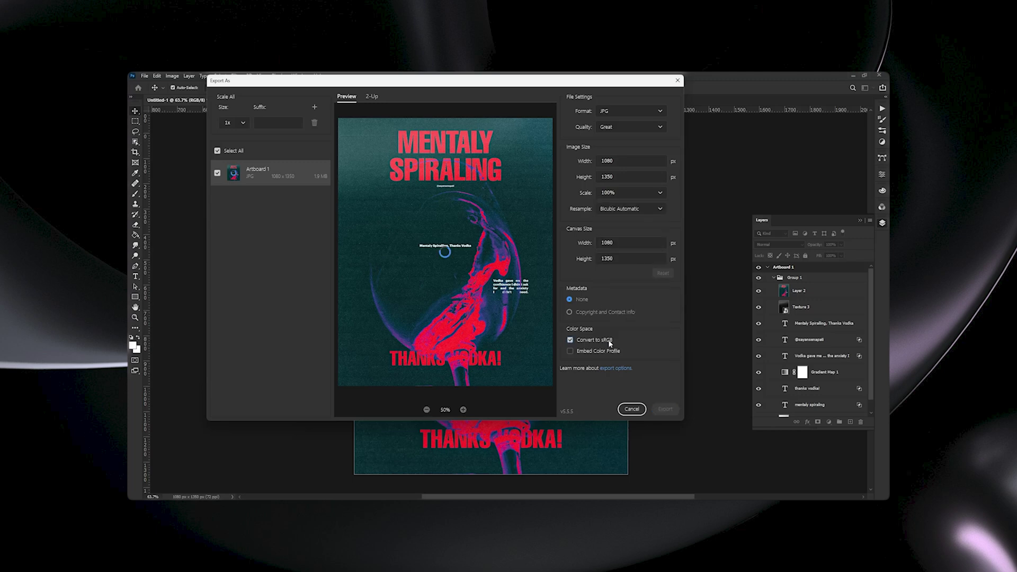